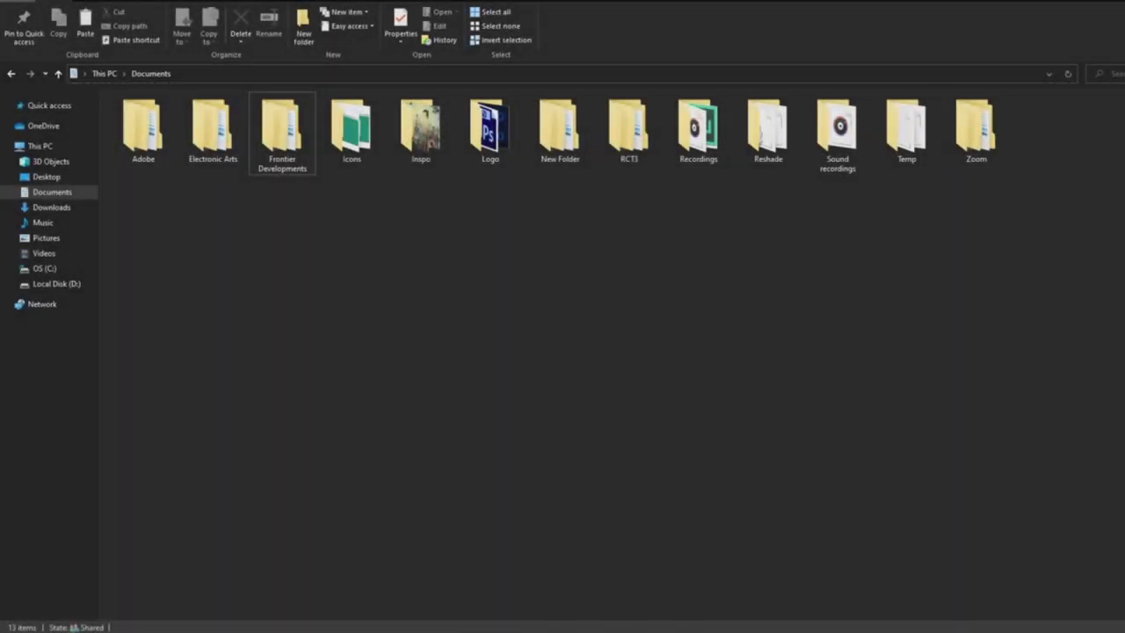
# Go to Documents > Frontier Developments > Planet Zoo > UserMedia and paste the copied image file there.
pyautogui.doubleClick(282, 132)
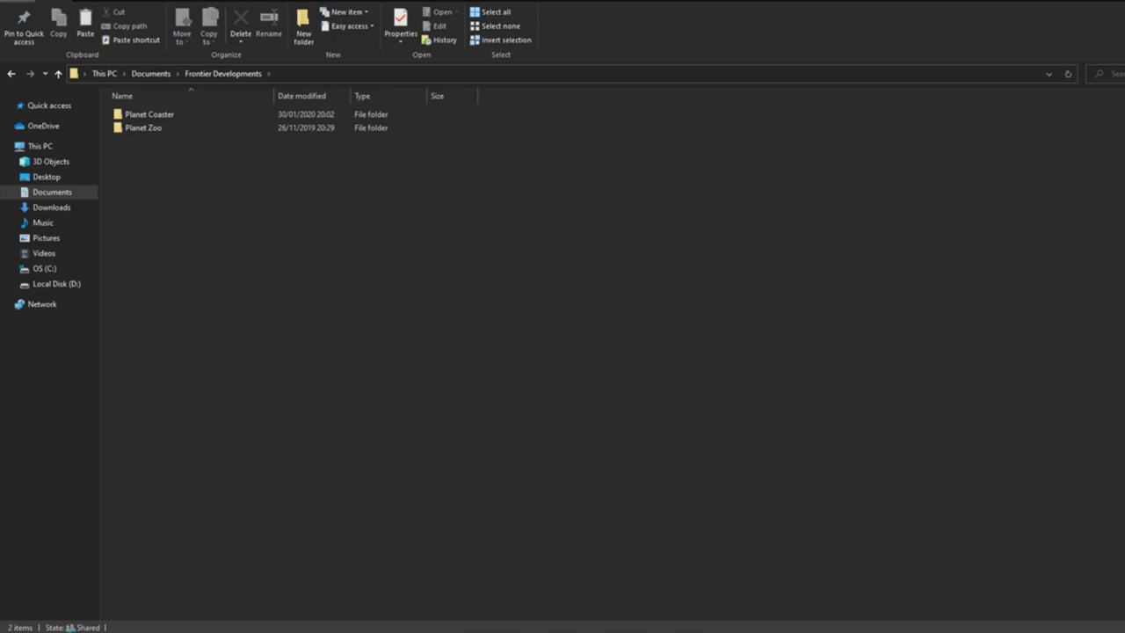
pyautogui.hotkey('alt', 'Left')
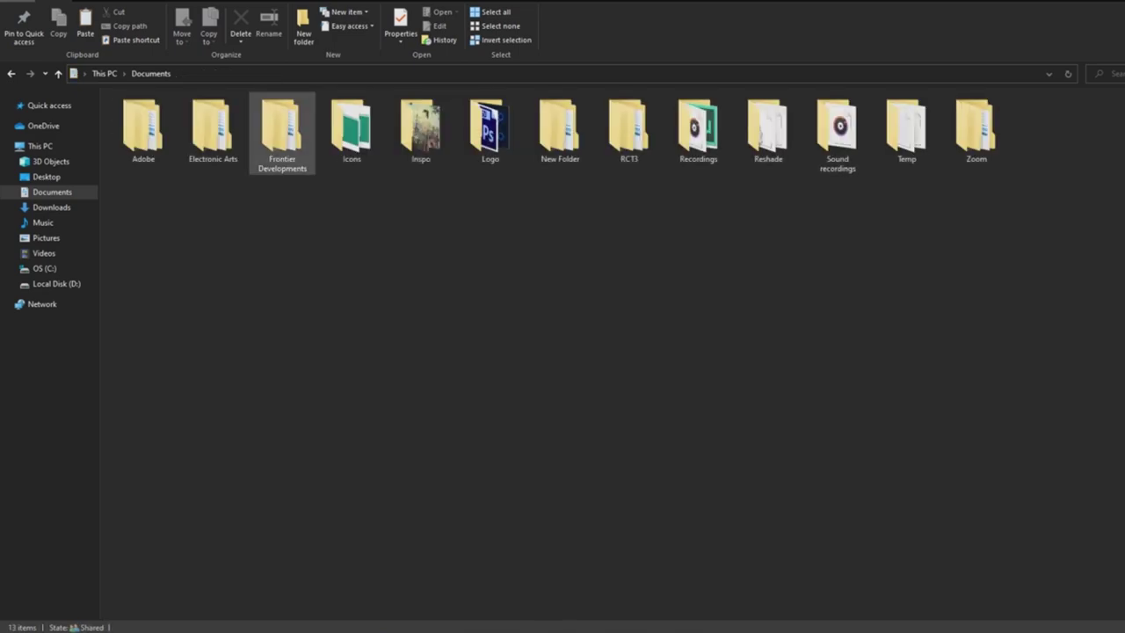
pyautogui.press('Return')
pyautogui.press('Down')
pyautogui.press('Return')
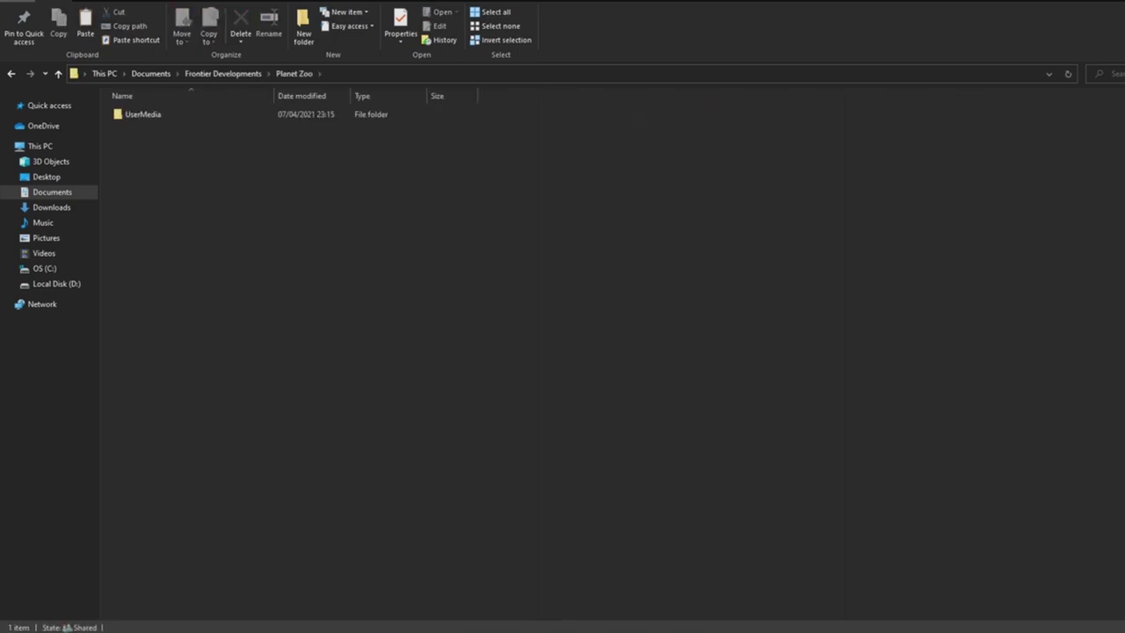
pyautogui.press('Down')
pyautogui.press('Return')
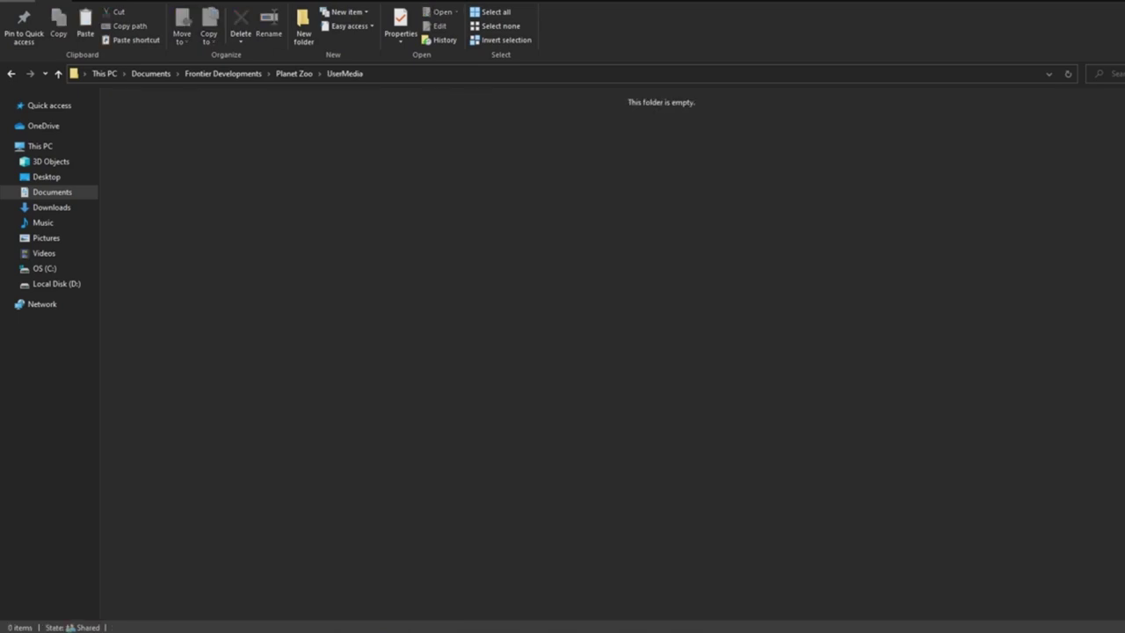
pyautogui.hotkey('ctrl', 'v')
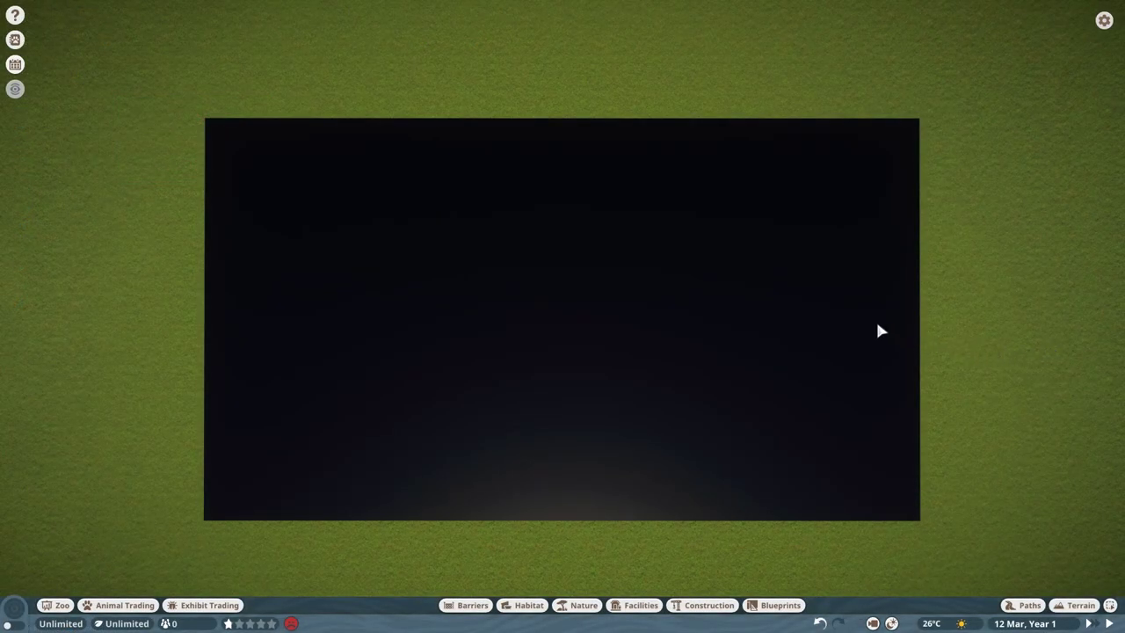
# In Planet Zoo, set the 32m projection screen's override texture to the user image PZ_Billboard Test Image.png and close its settings.
pyautogui.click(878, 325)
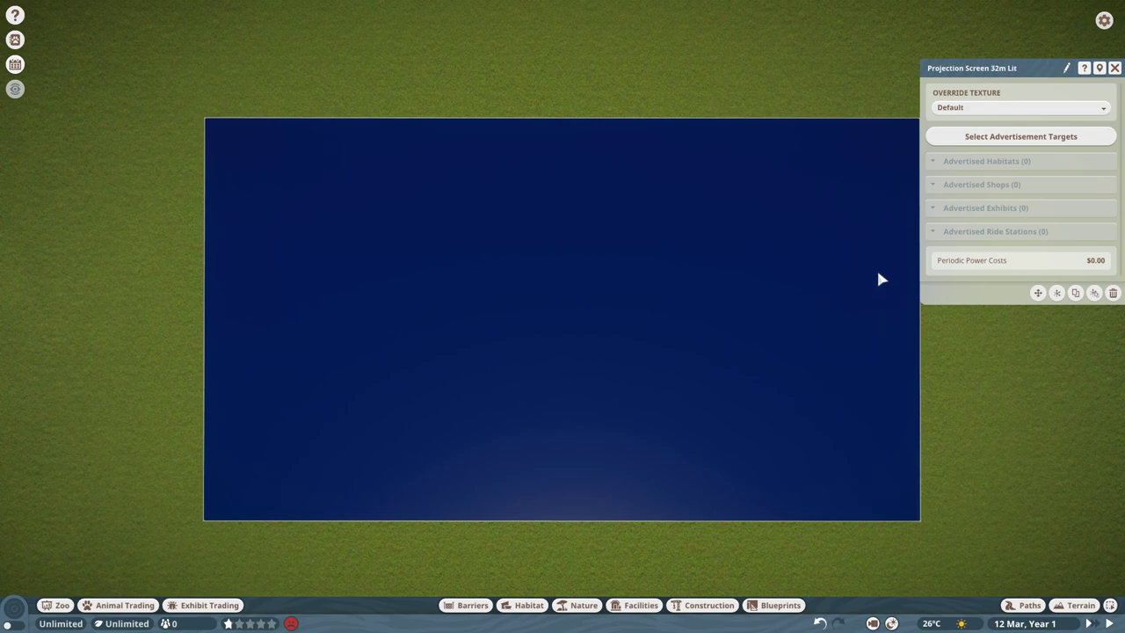
pyautogui.click(940, 109)
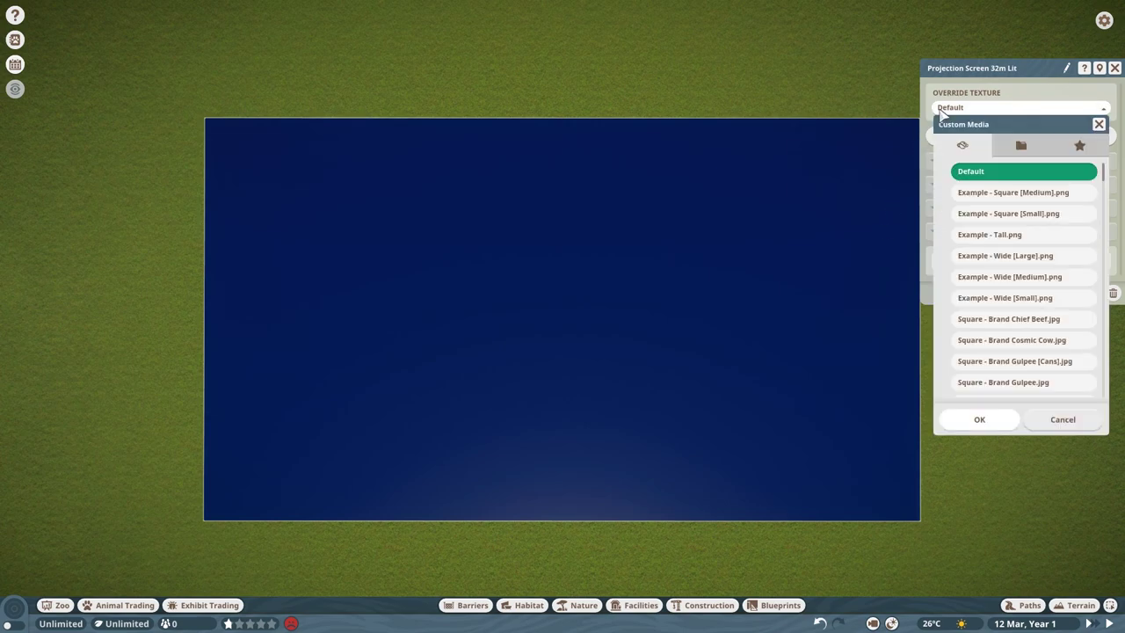
pyautogui.click(1016, 151)
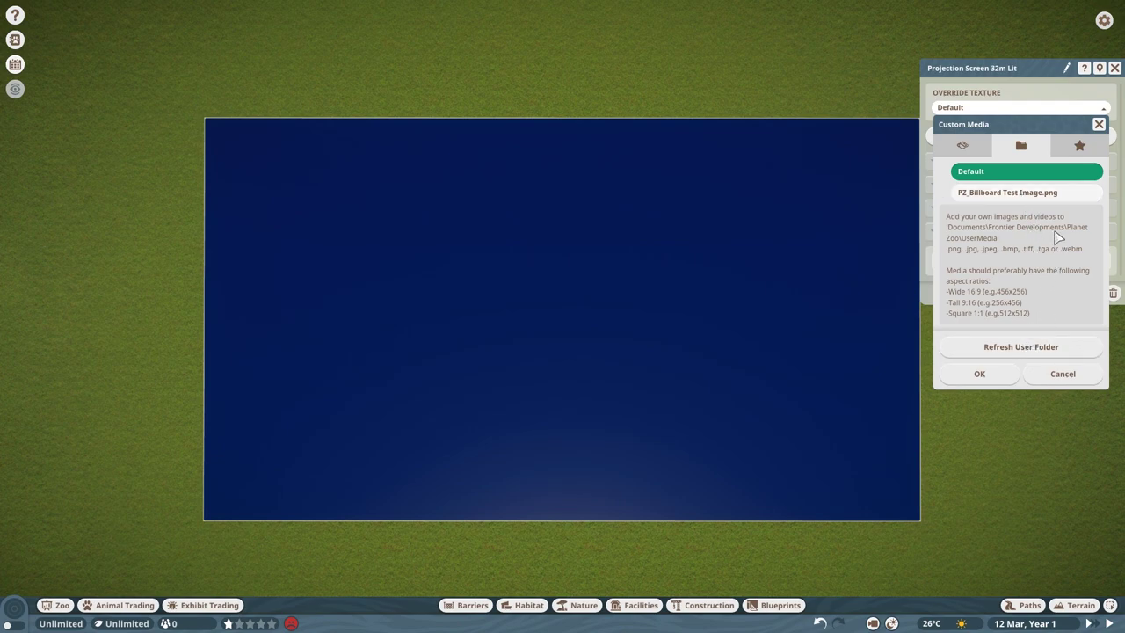
pyautogui.click(1041, 199)
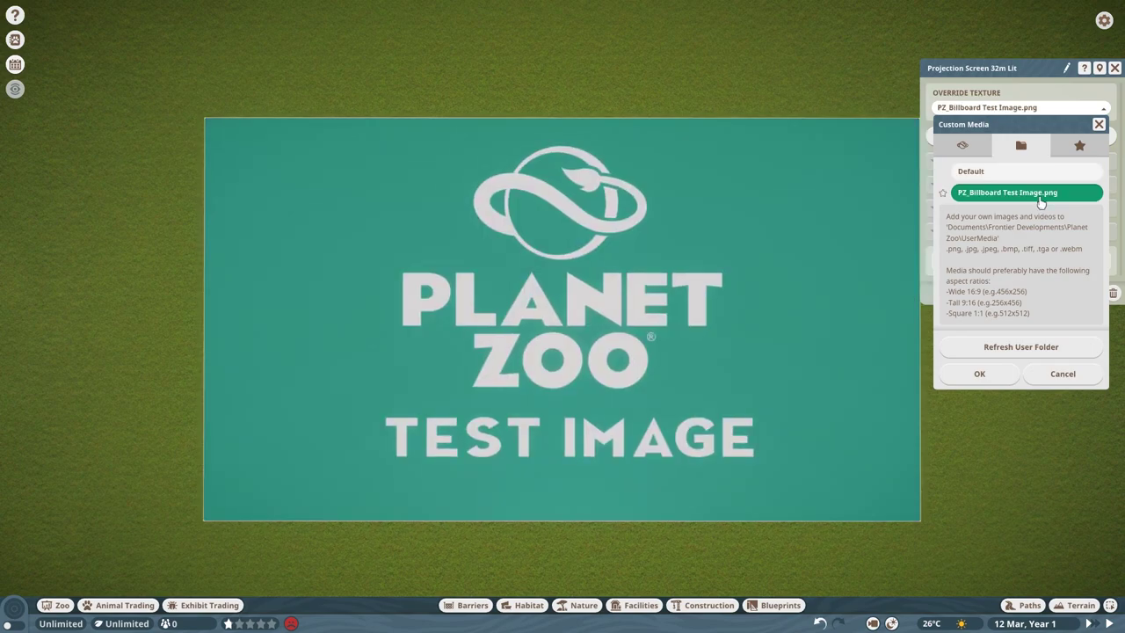
pyautogui.click(1011, 376)
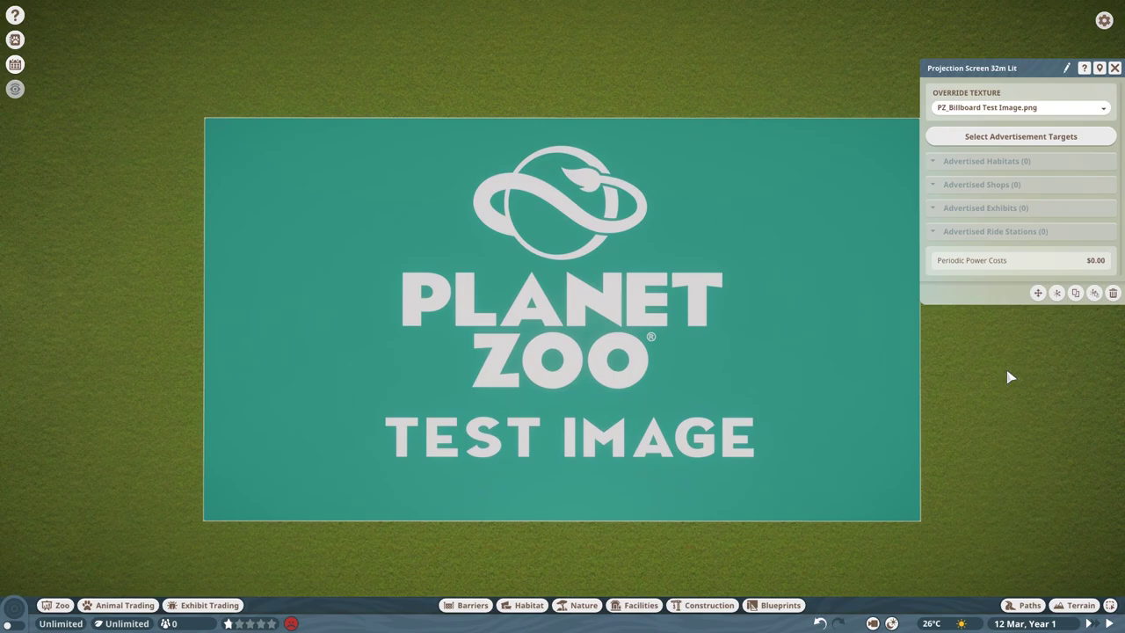
pyautogui.click(1118, 69)
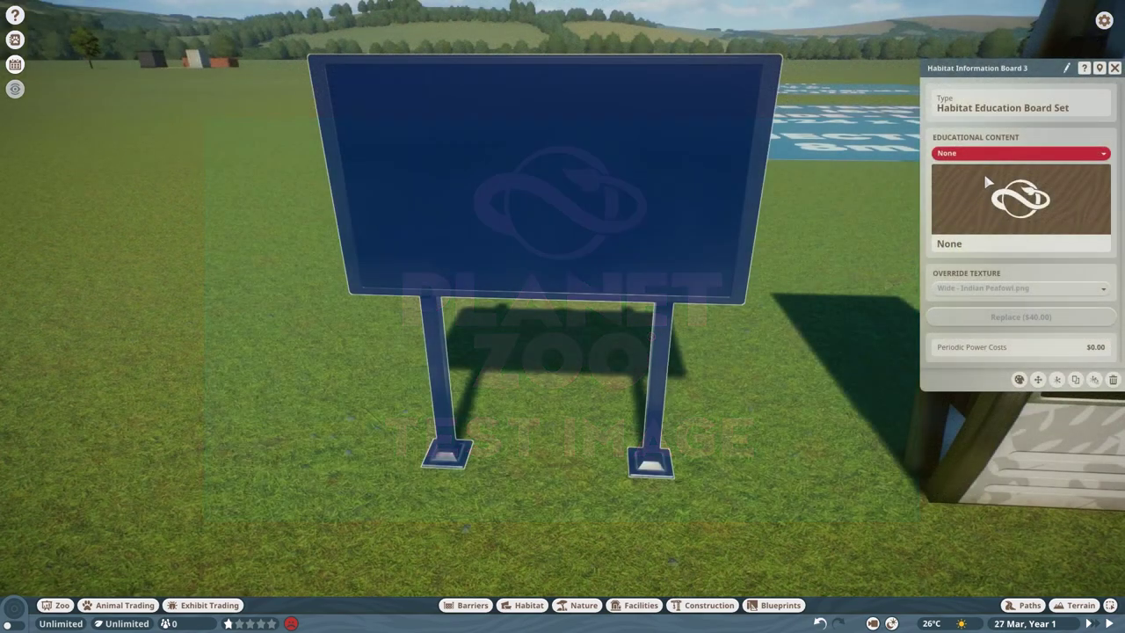
# Set the habitat information board's educational content to Aardvark and change its override texture.
pyautogui.click(991, 154)
pyautogui.click(985, 204)
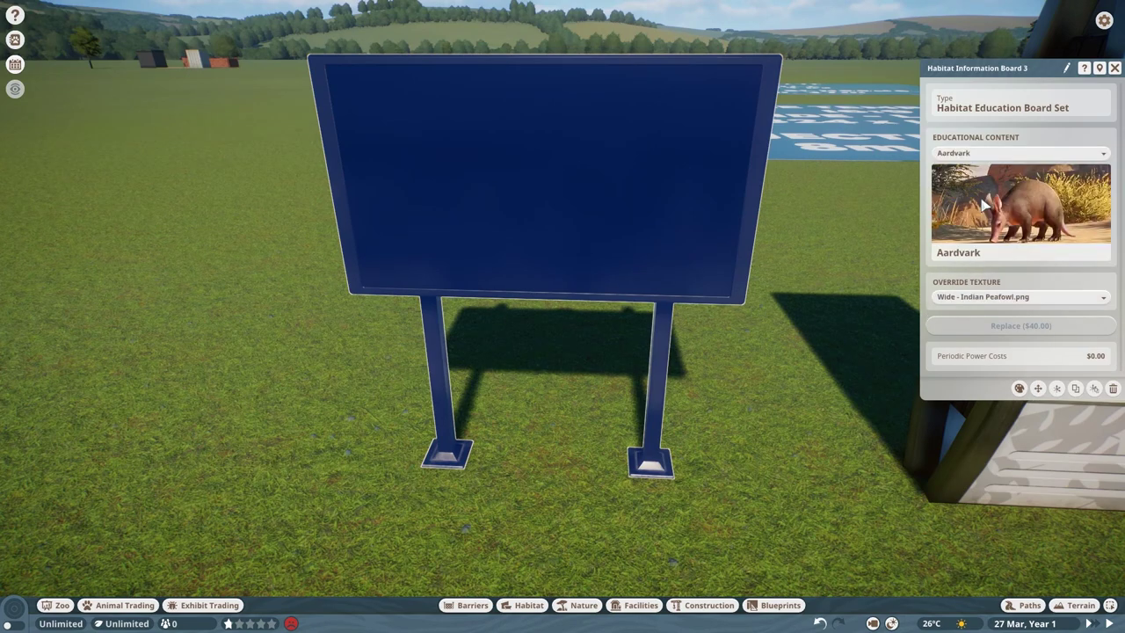
pyautogui.click(992, 297)
pyautogui.click(955, 467)
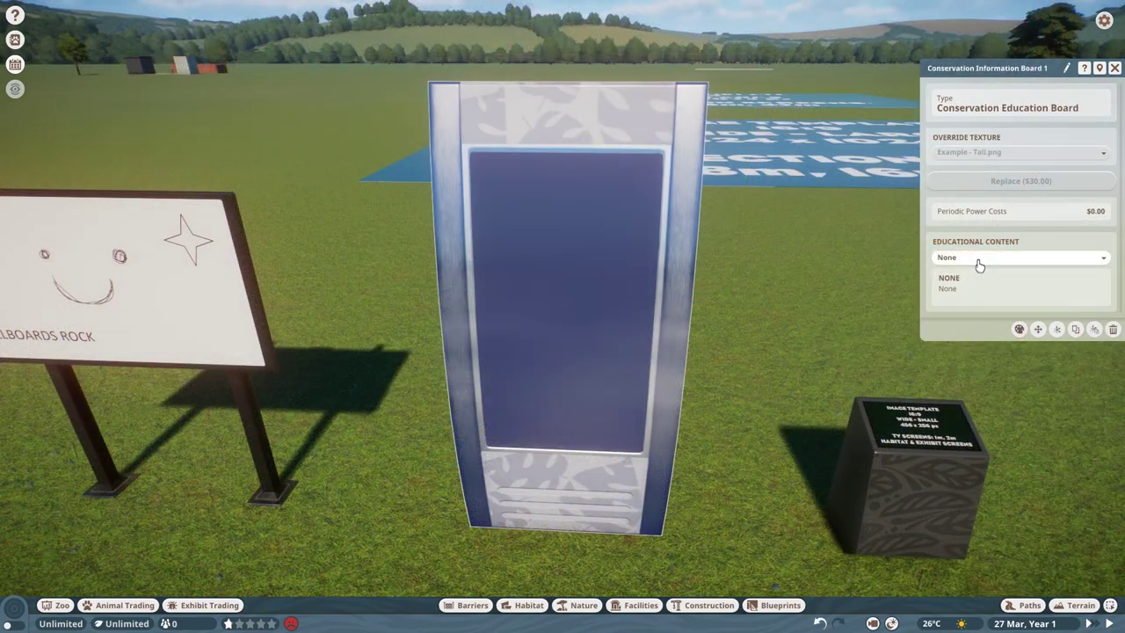
# Set the conservation board's educational content to Amphibian Extinction Crisis and try the Chief Beef, Gulpee [Cans] and Gulpee square brand textures.
pyautogui.click(979, 257)
pyautogui.click(982, 291)
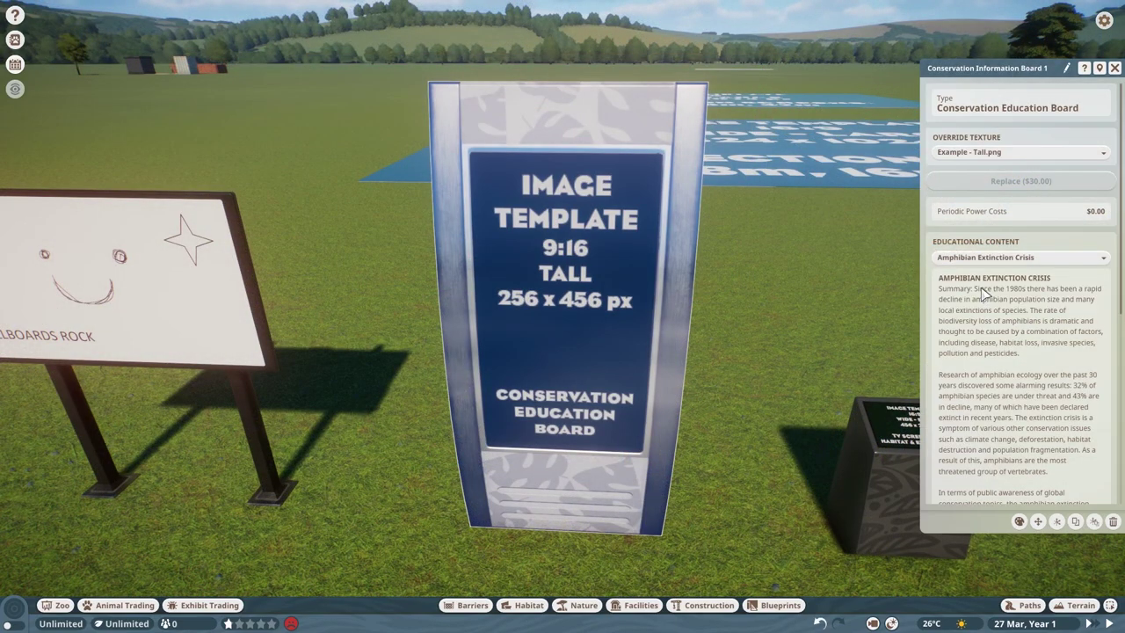
pyautogui.click(1016, 153)
pyautogui.click(1019, 342)
pyautogui.click(1022, 387)
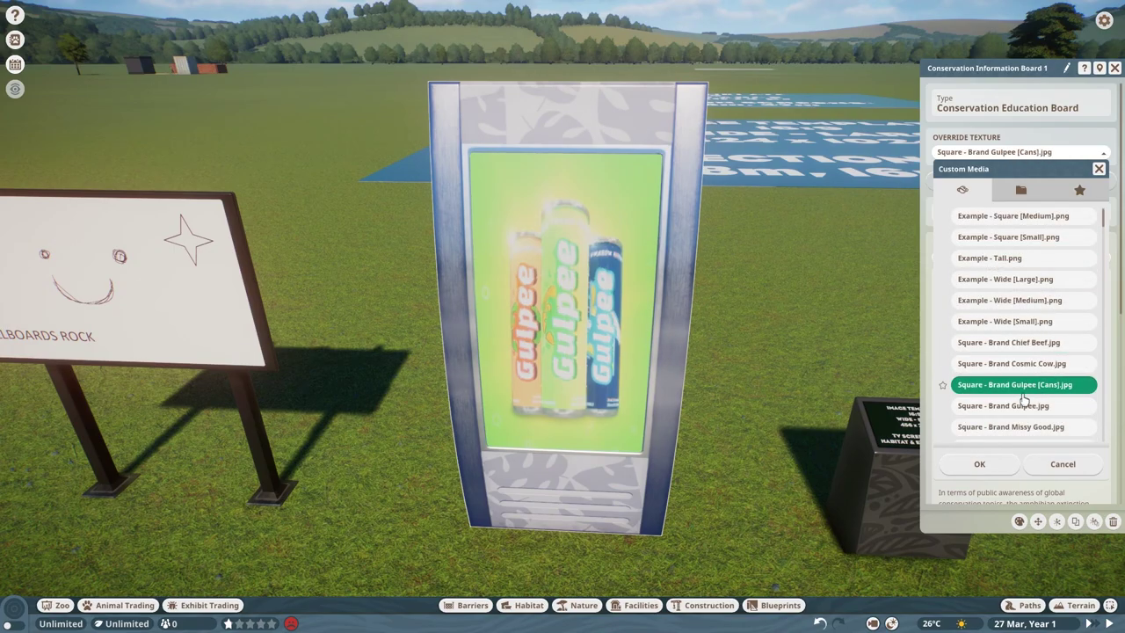
pyautogui.click(1024, 407)
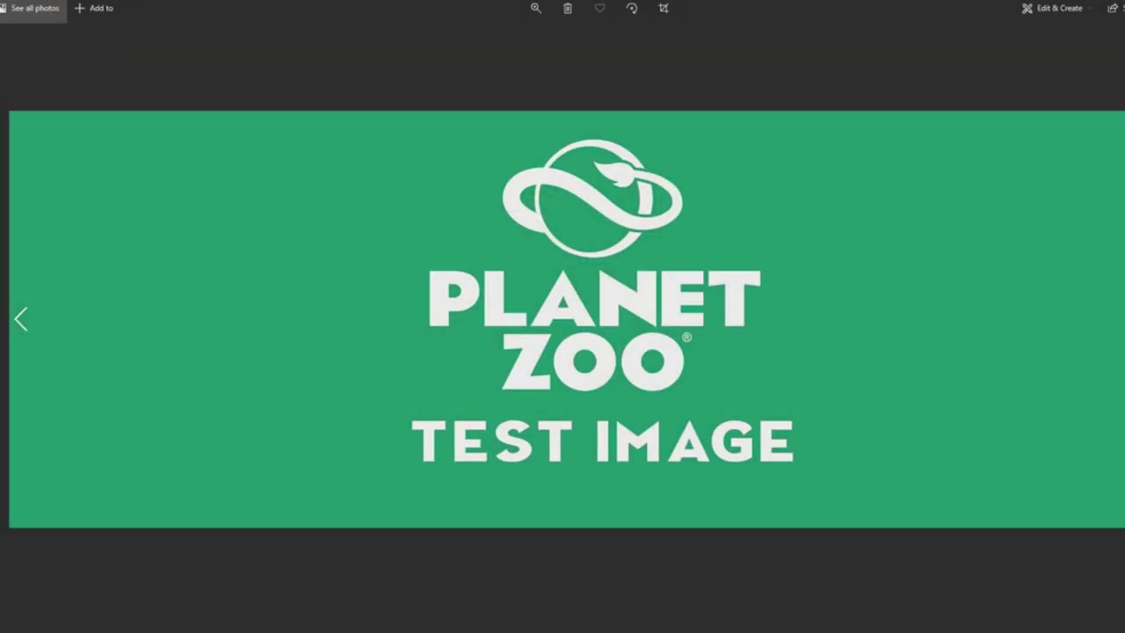
# In Photos, crop the wide Planet Zoo test image to the Widescreen 16:9 aspect ratio and save it as a copy.
pyautogui.click(1055, 8)
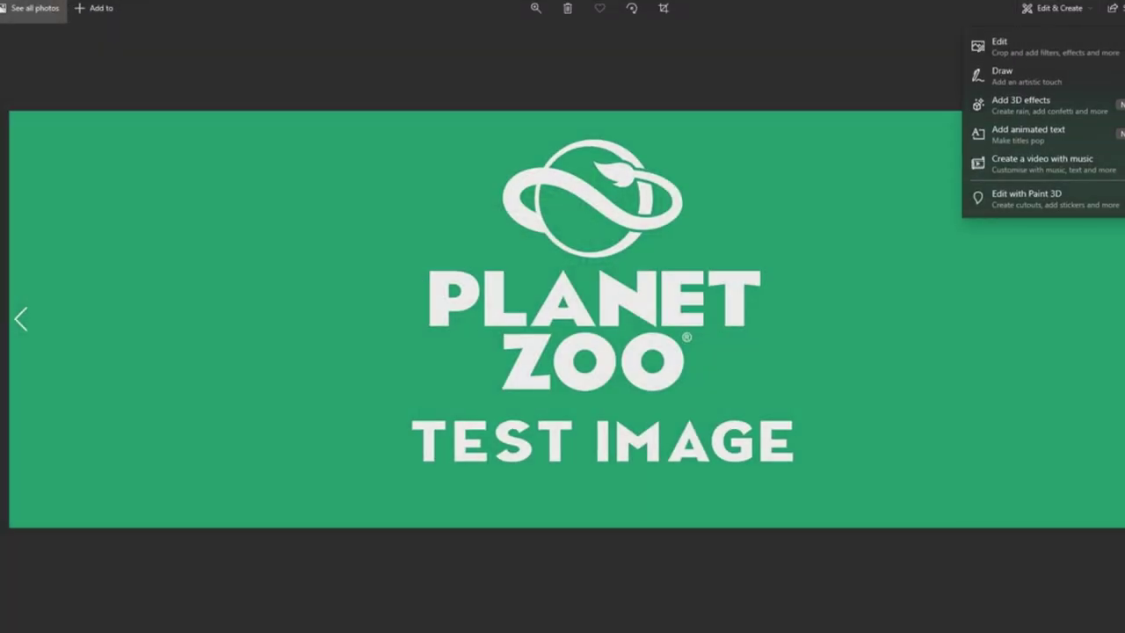
pyautogui.click(1011, 46)
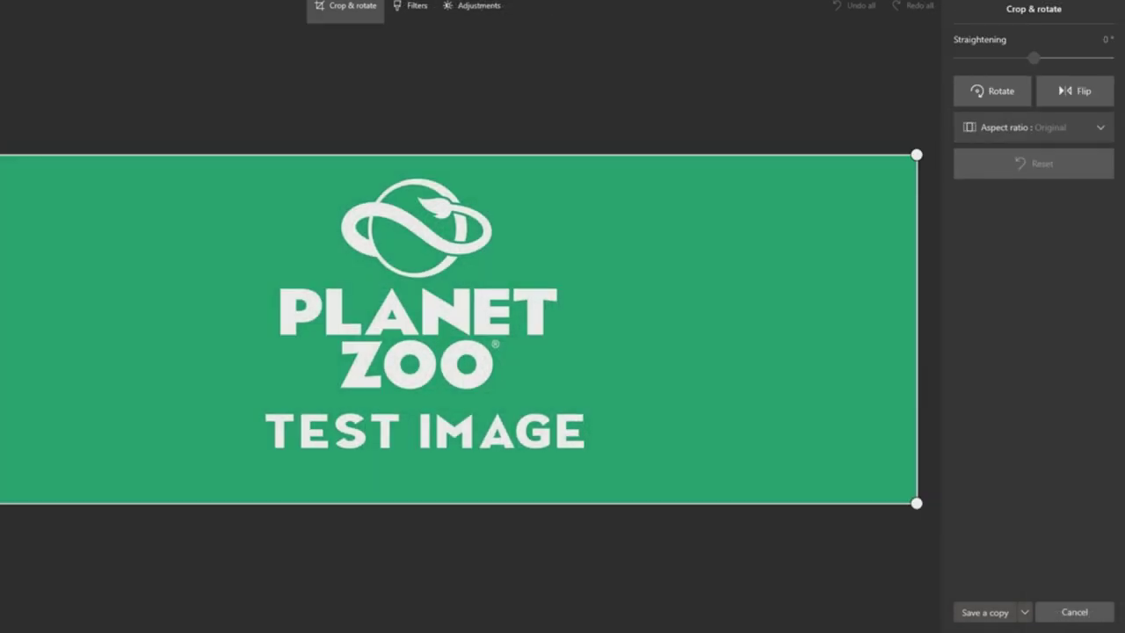
pyautogui.click(1033, 127)
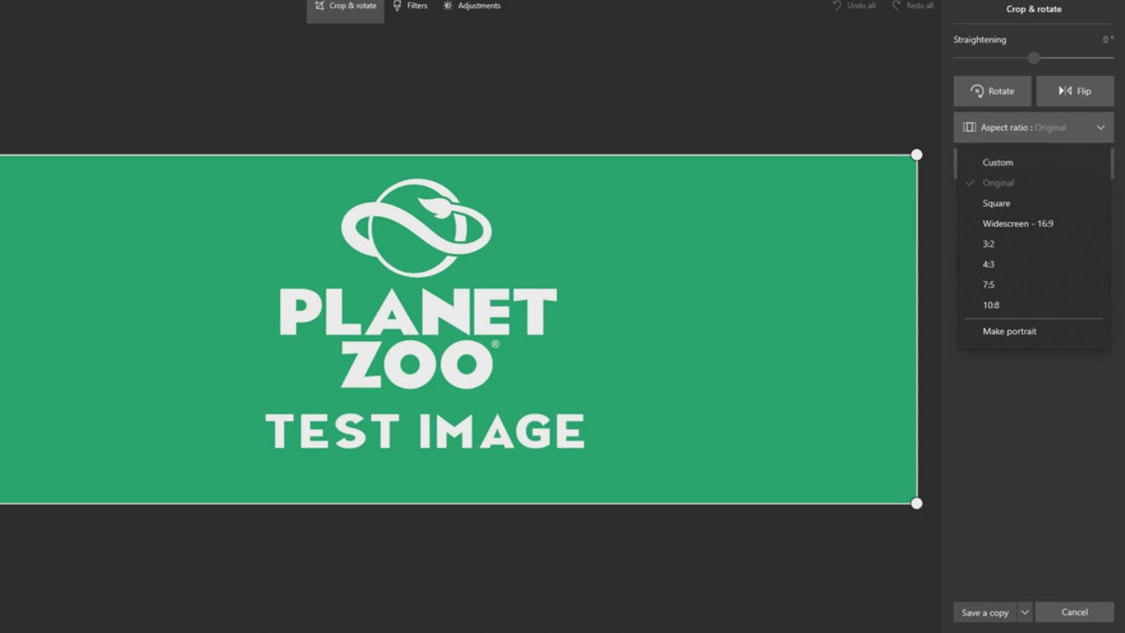
pyautogui.click(1018, 223)
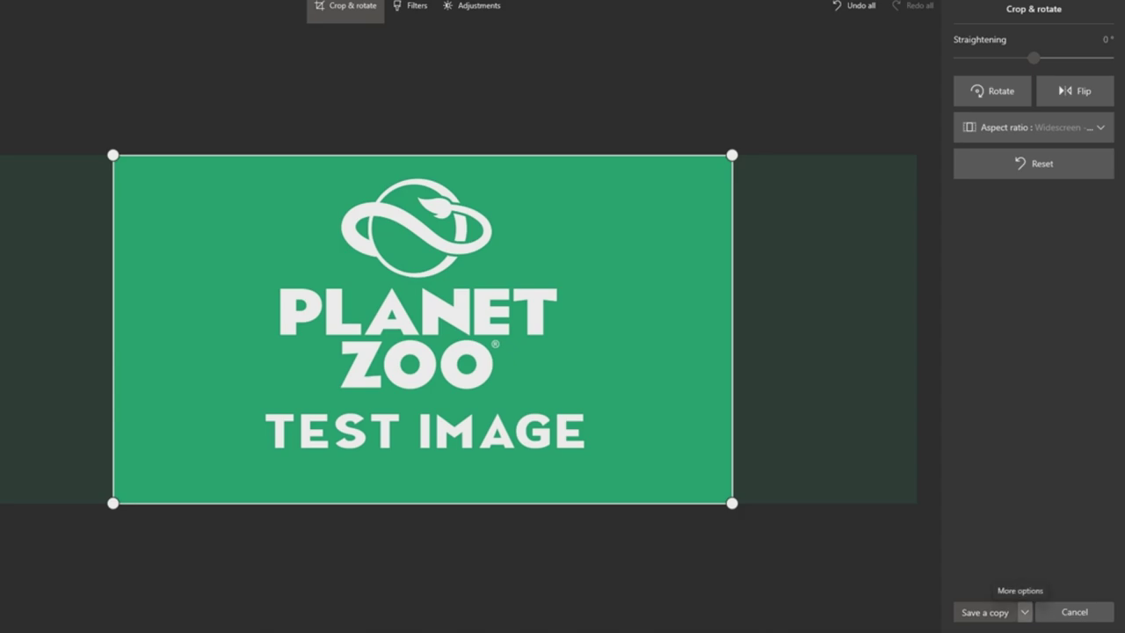
pyautogui.click(984, 612)
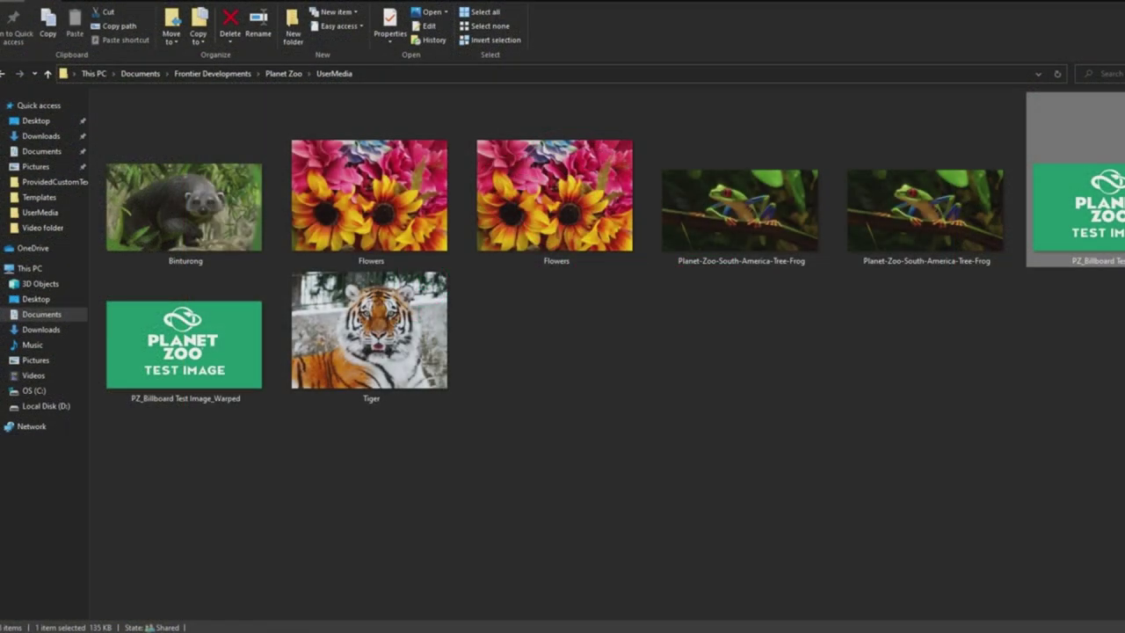
# Open PZ_Billboard Test Image from UserMedia for editing in Photos, nudge the crop corner and bring up the save options.
pyautogui.press('Return')
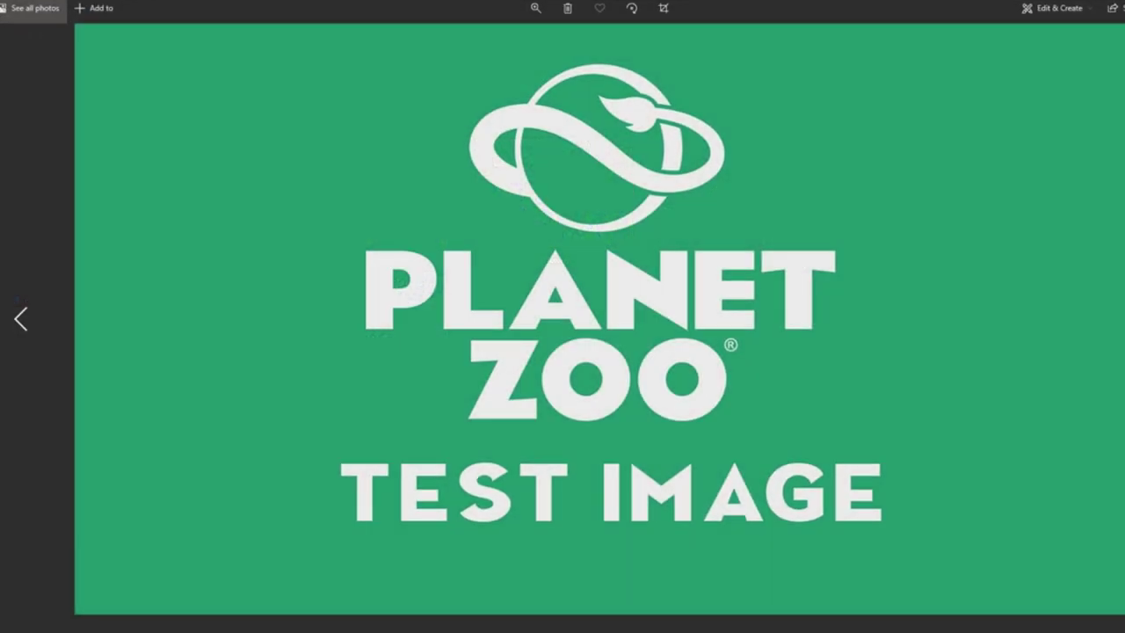
pyautogui.click(1055, 8)
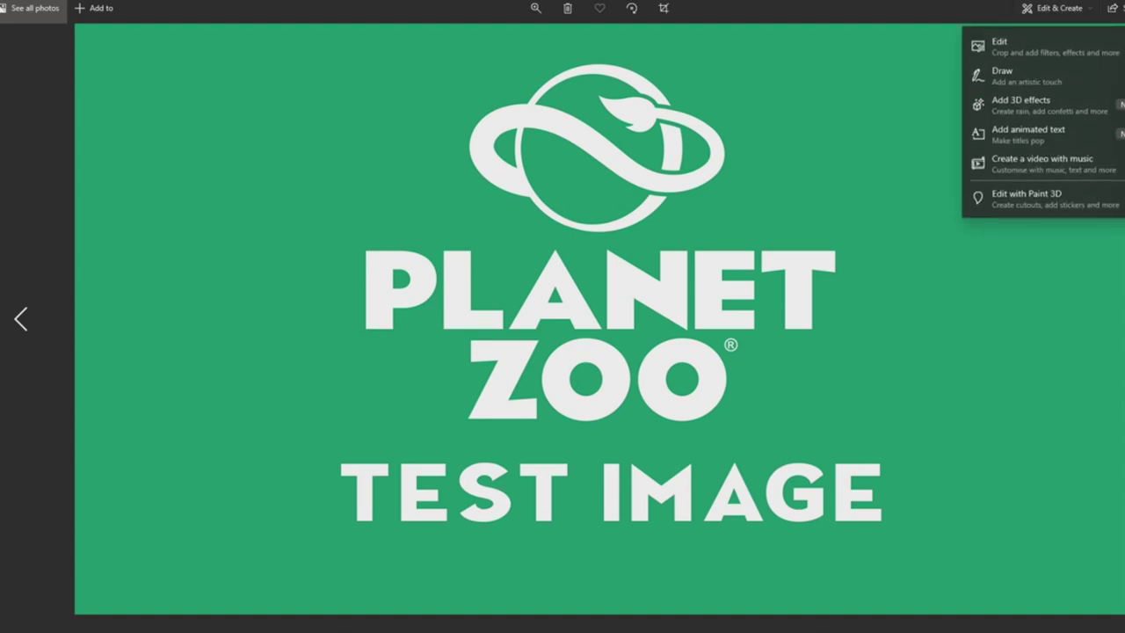
pyautogui.click(1011, 45)
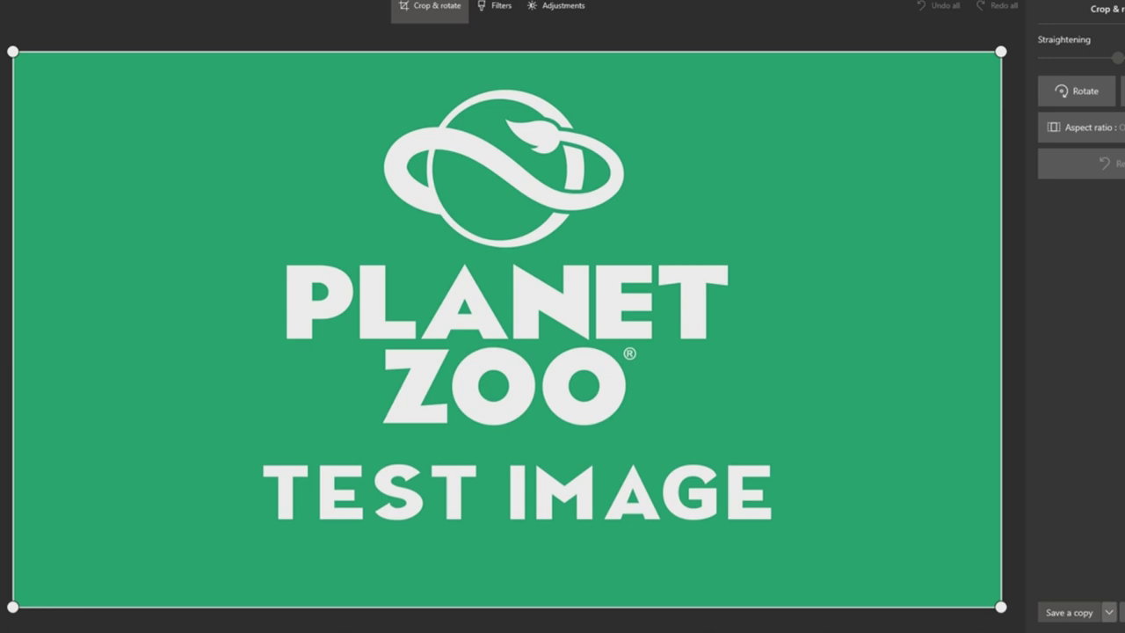
pyautogui.click(1109, 613)
pyautogui.moveTo(1001, 607)
pyautogui.mouseDown()
pyautogui.moveTo(993, 602)
pyautogui.moveTo(1002, 606)
pyautogui.mouseUp()
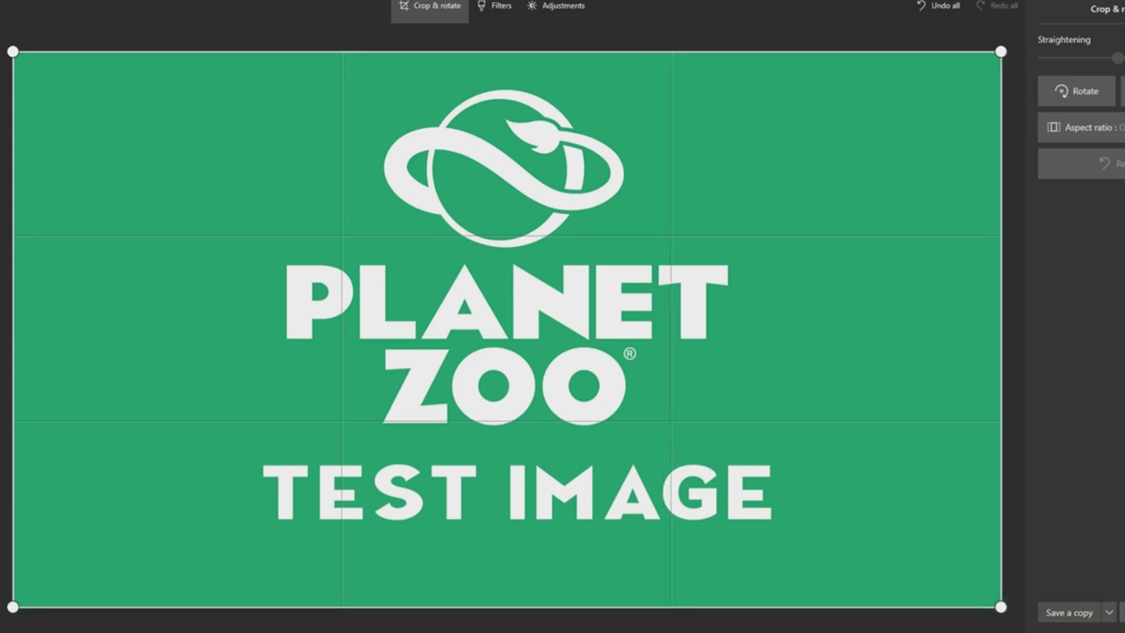
pyautogui.click(1110, 612)
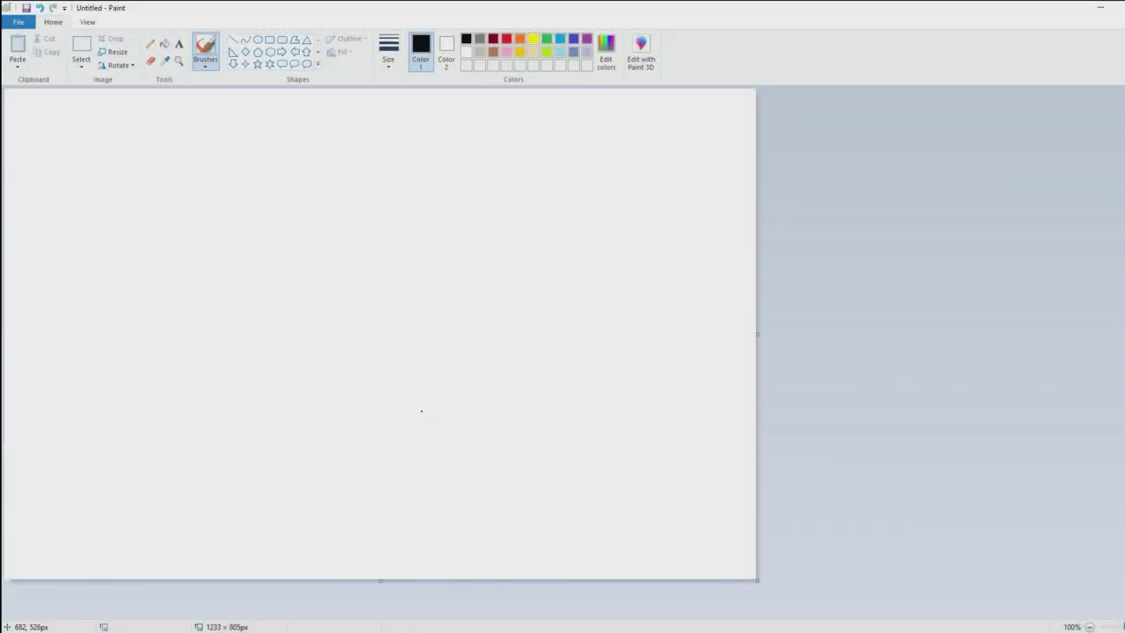
# Switch to Paint and open the image properties of the blank untitled canvas.
pyautogui.click(18, 22)
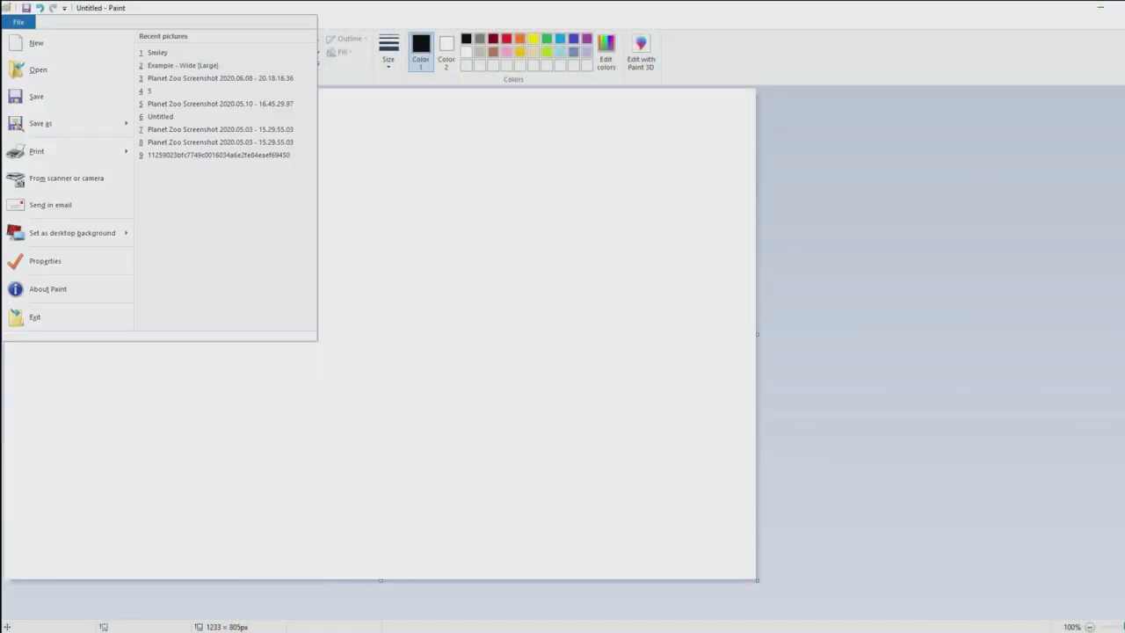
pyautogui.click(45, 260)
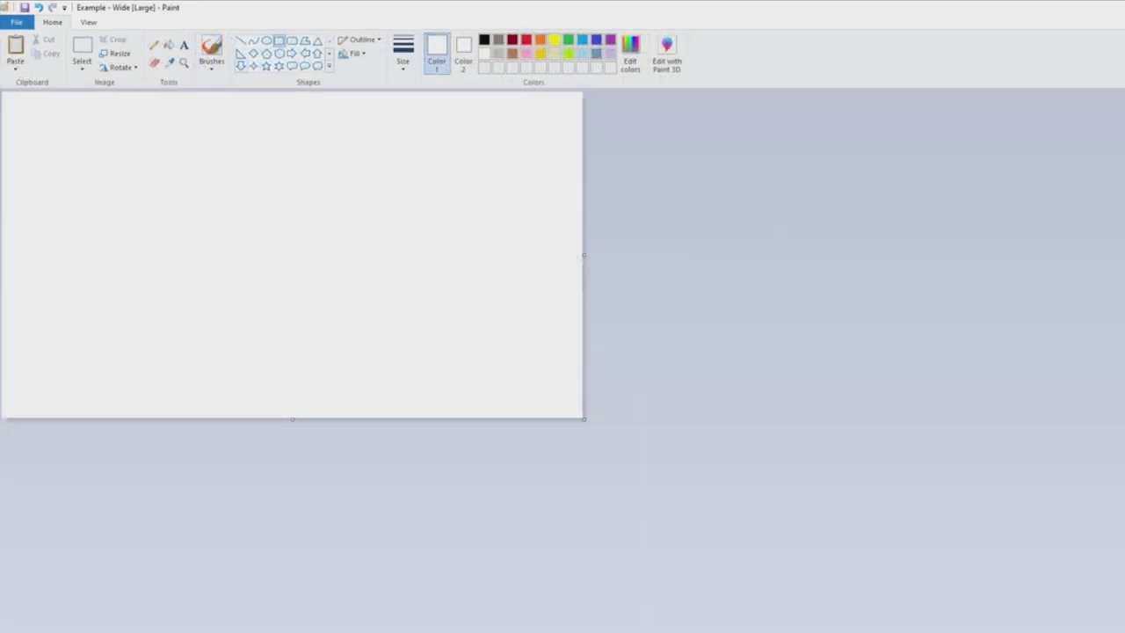
# Brush a black smiley face with two eyes and a curved mouth on the Example - Wide [Large] canvas, undoing the extra stroke.
pyautogui.click(211, 48)
pyautogui.click(484, 40)
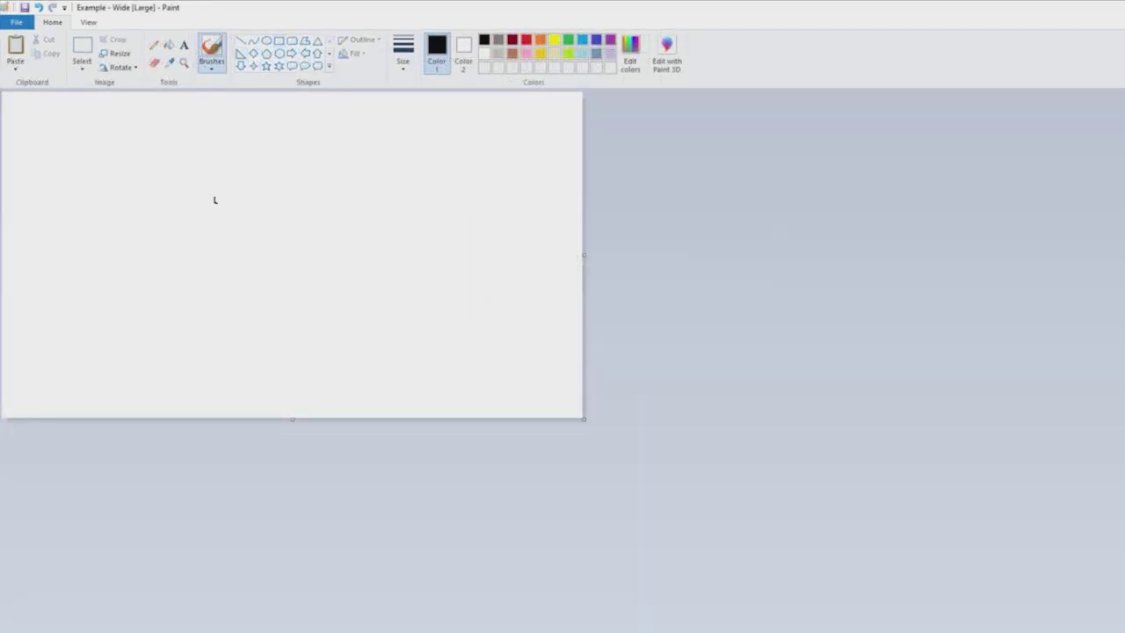
pyautogui.moveTo(213, 201); pyautogui.dragTo(225, 195)
pyautogui.moveTo(356, 191); pyautogui.dragTo(369, 204)
pyautogui.moveTo(217, 251)
pyautogui.mouseDown()
pyautogui.moveTo(329, 246)
pyautogui.moveTo(281, 294)
pyautogui.mouseUp()
pyautogui.moveTo(158, 172); pyautogui.dragTo(183, 144)
pyautogui.hotkey('ctrl', 'z')
# Add a four-point star in the picture's upper-right area and the text "BILLBOARDS ROCK" along its lower-left edge.
pyautogui.click(253, 66)
pyautogui.moveTo(456, 119); pyautogui.dragTo(547, 213)
pyautogui.click(183, 45)
pyautogui.moveTo(20, 342); pyautogui.dragTo(394, 410)
pyautogui.write('BILLBOARDS ROCK')
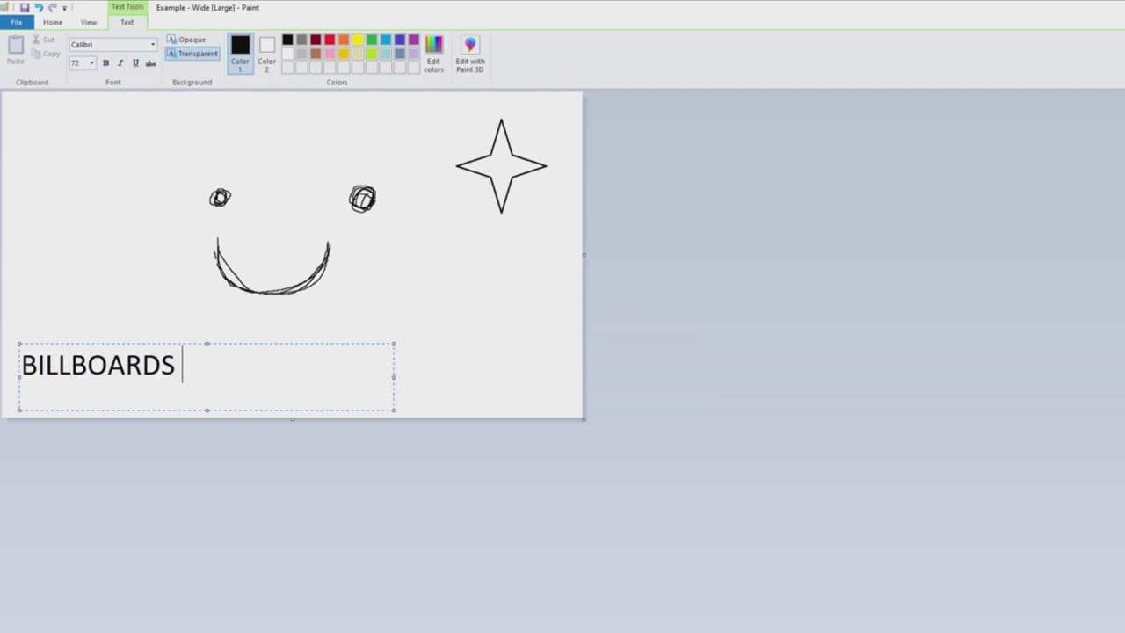
pyautogui.press('Escape')
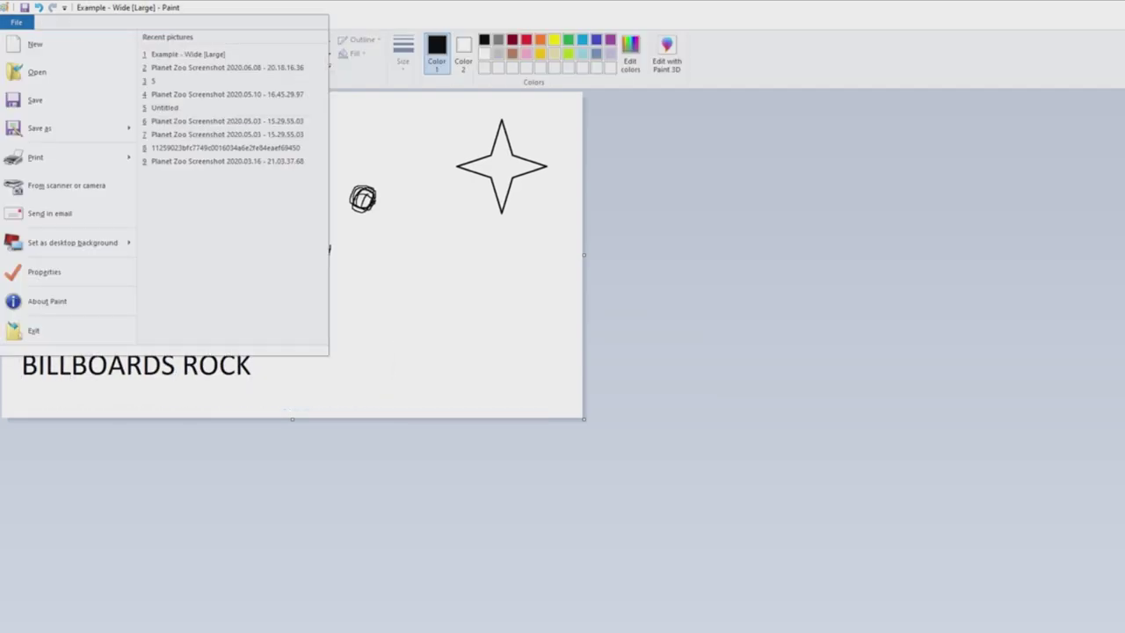
# Save the drawing as a new PNG named Smiley in the Planet Zoo UserMedia folder.
pyautogui.moveTo(69, 127)
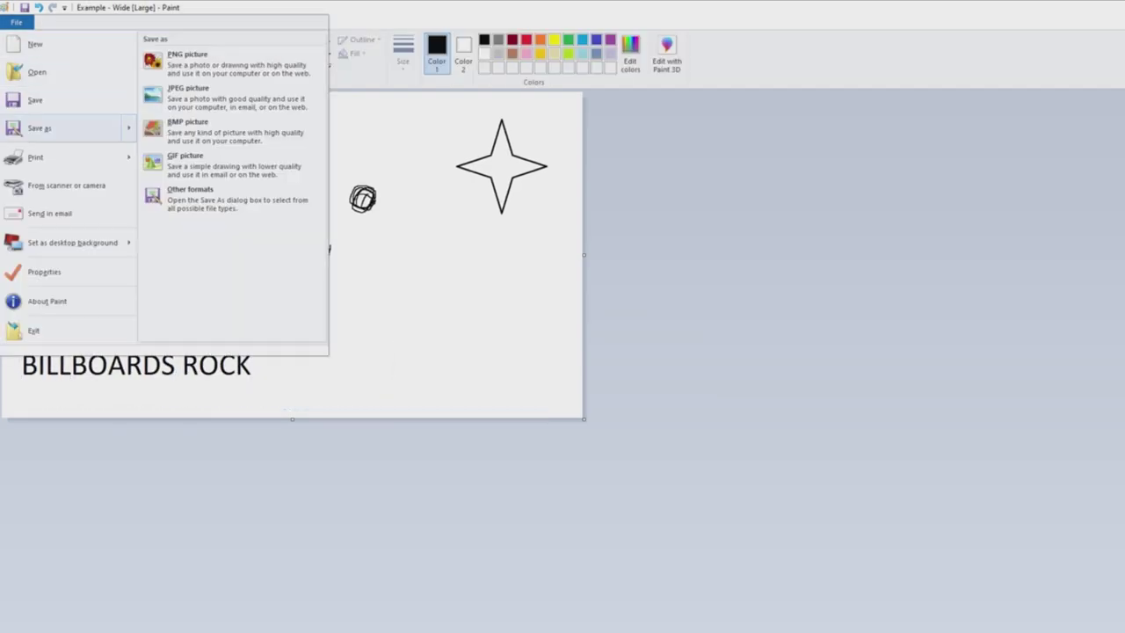
pyautogui.click(39, 129)
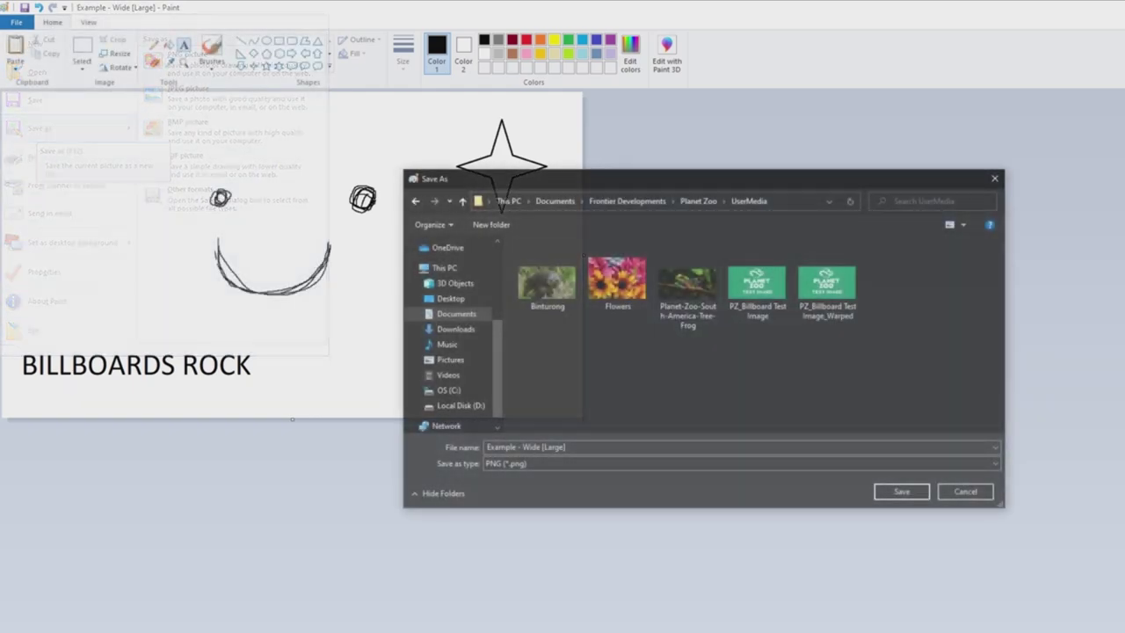
pyautogui.click(525, 447)
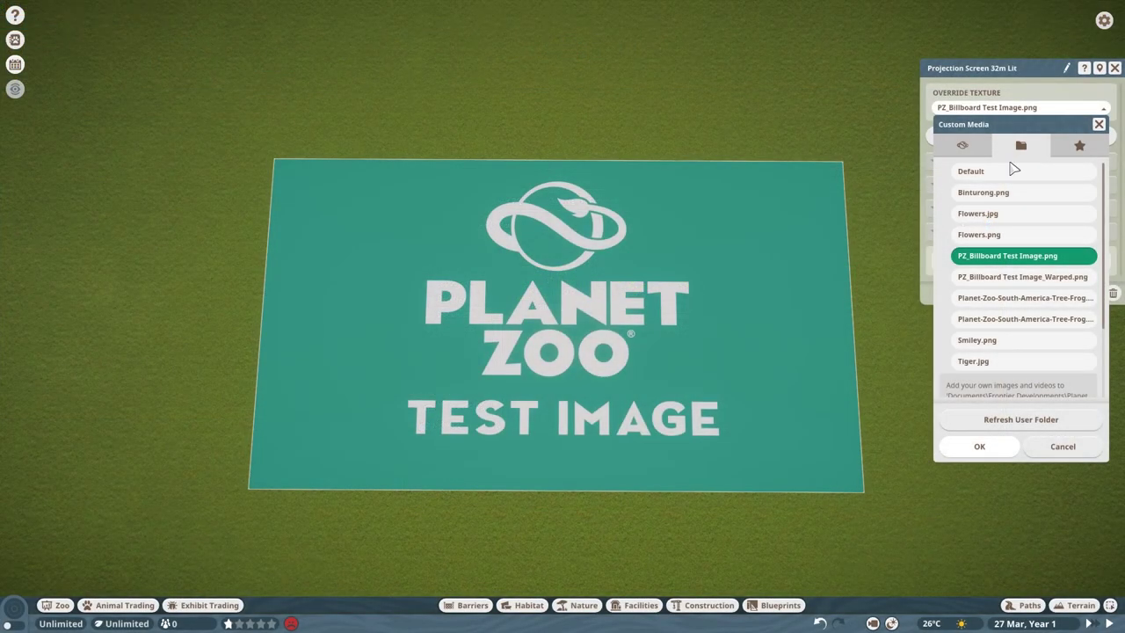
# Set the Projection Screen 32m Lit's override texture to Smiley.png, confirm it, and close the screen's settings.
pyautogui.click(1015, 341)
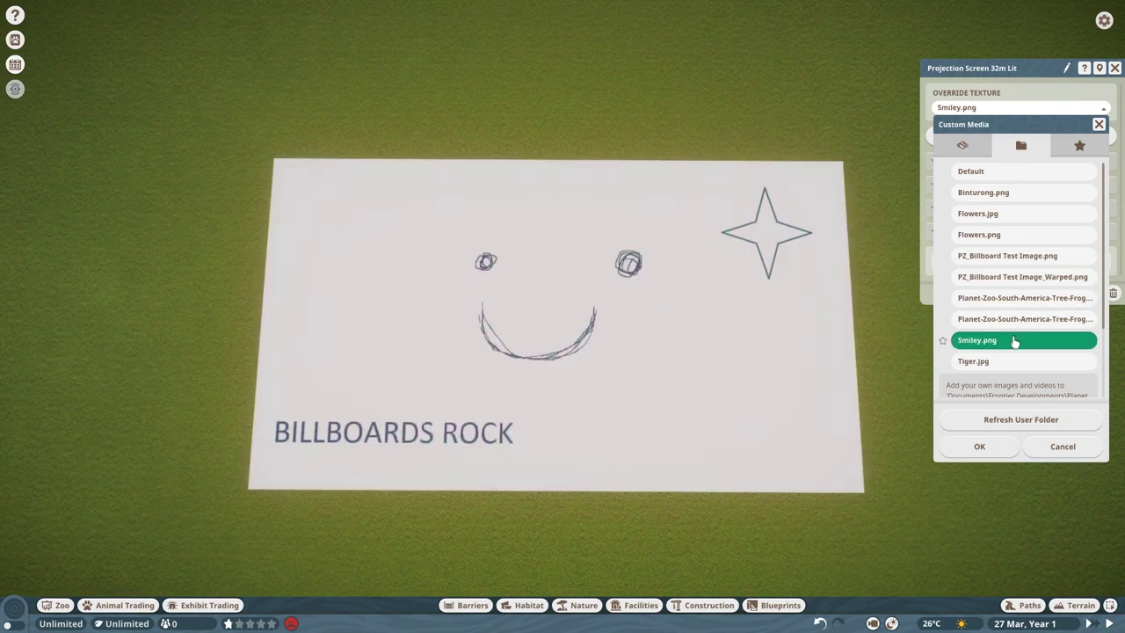
pyautogui.click(996, 446)
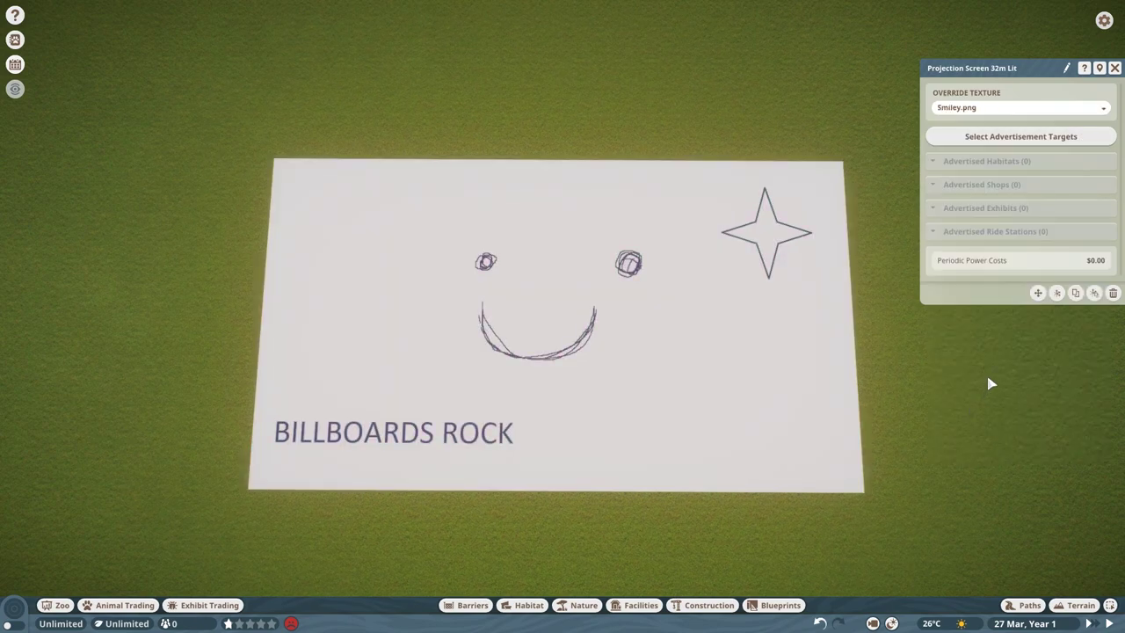
pyautogui.click(1115, 68)
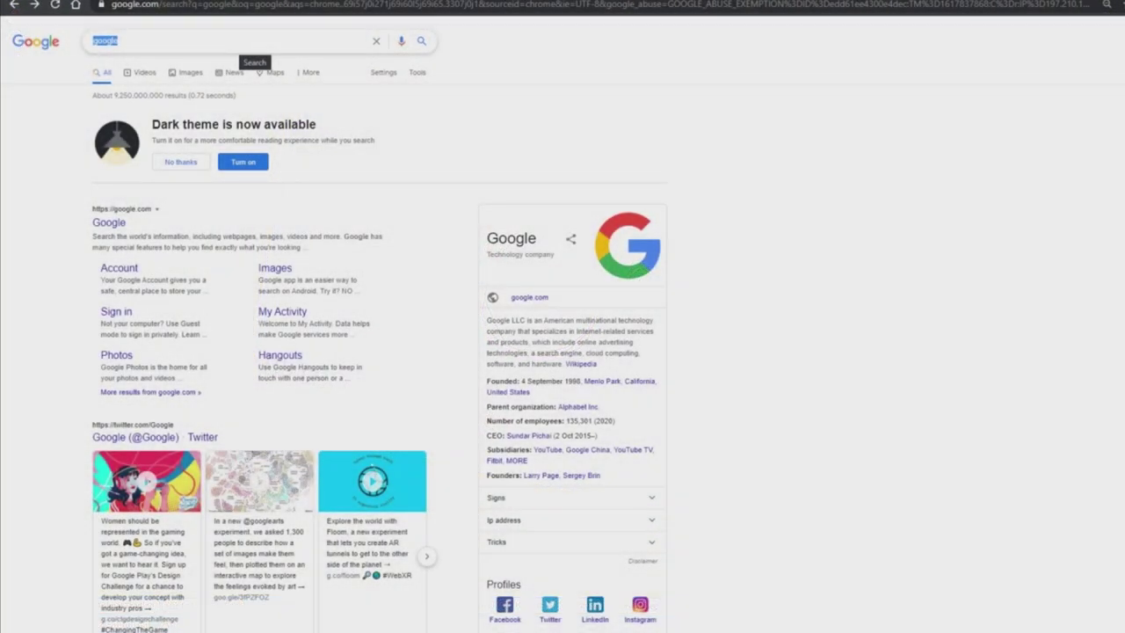
# Switch to the web browser and search Google for "photopea".
pyautogui.write('pho')
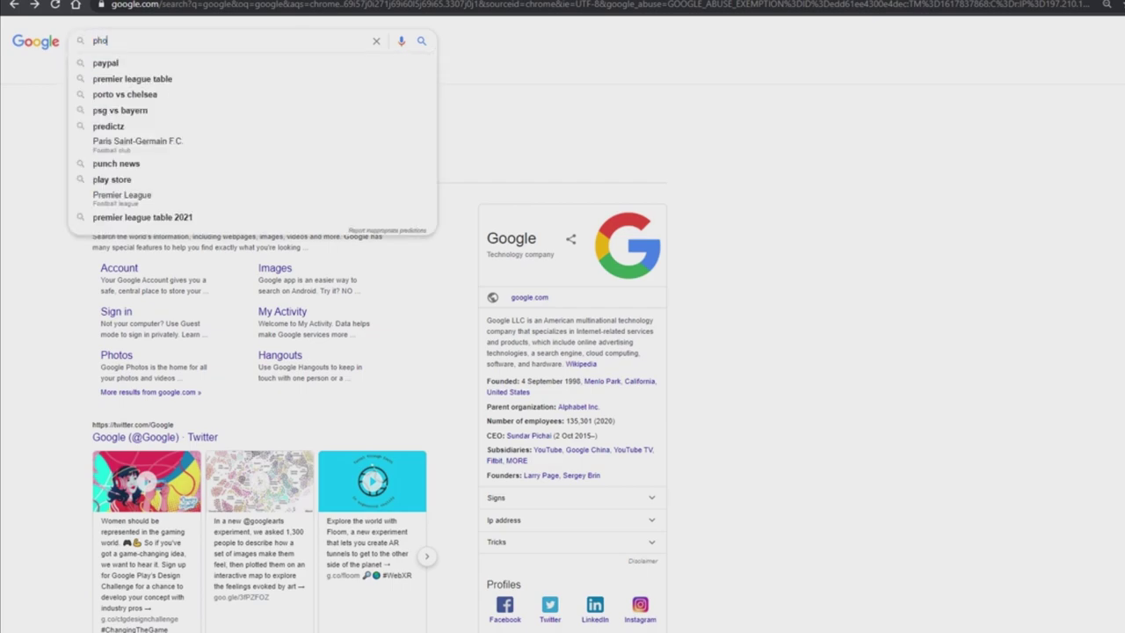
pyautogui.write('topea')
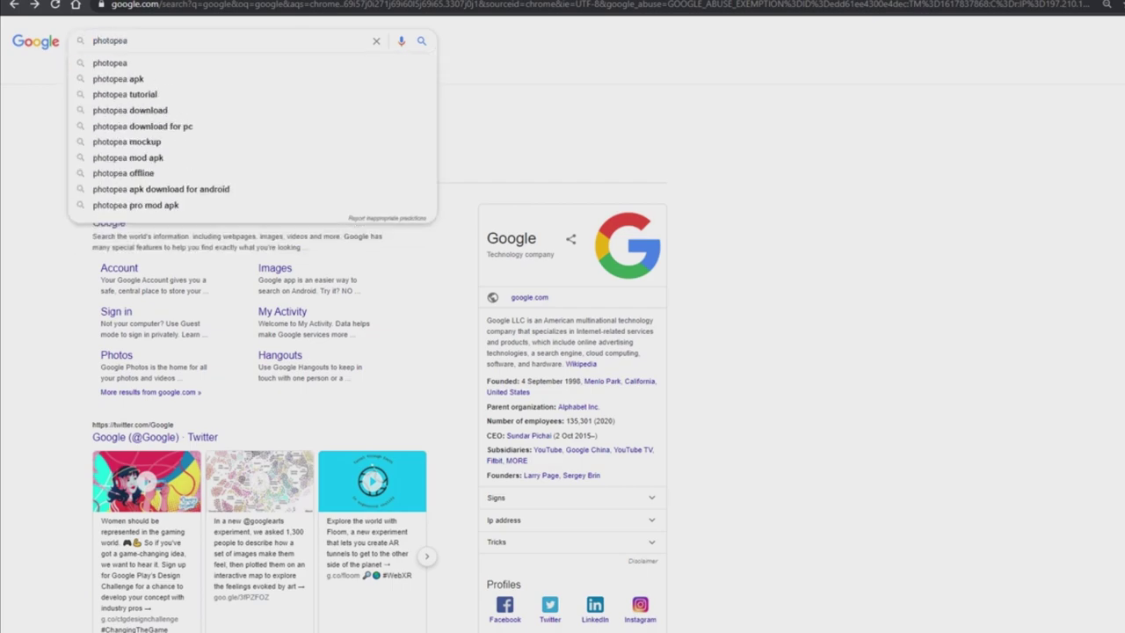
pyautogui.press('Return')
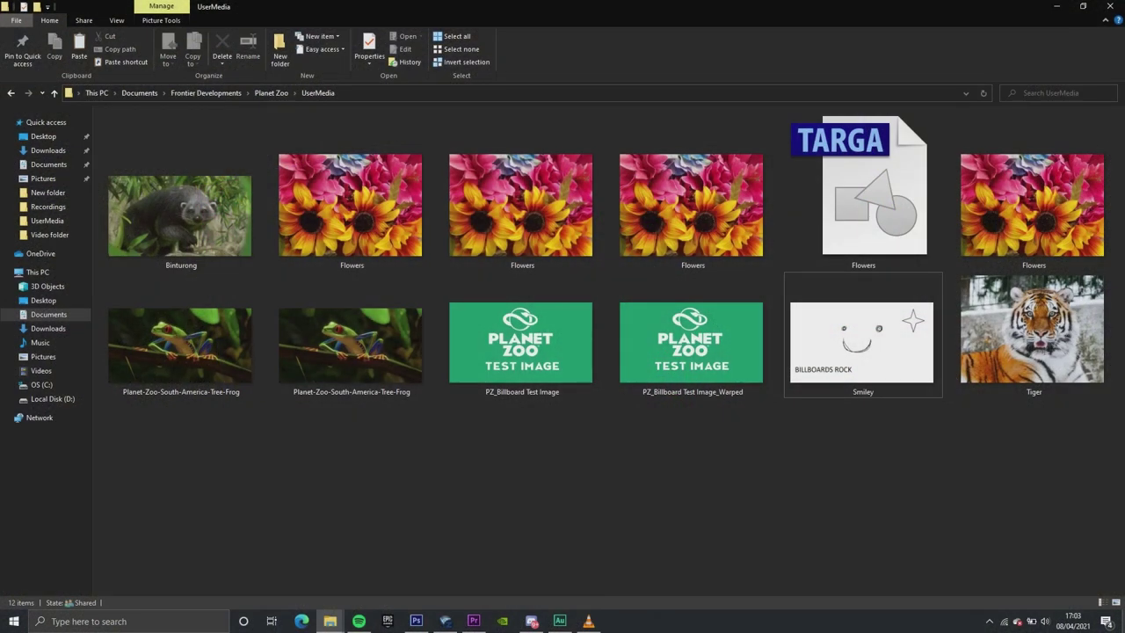
# Switch to File Explorer and paste the copied item into the Planet Zoo UserMedia folder.
pyautogui.hotkey('ctrl', 'v')
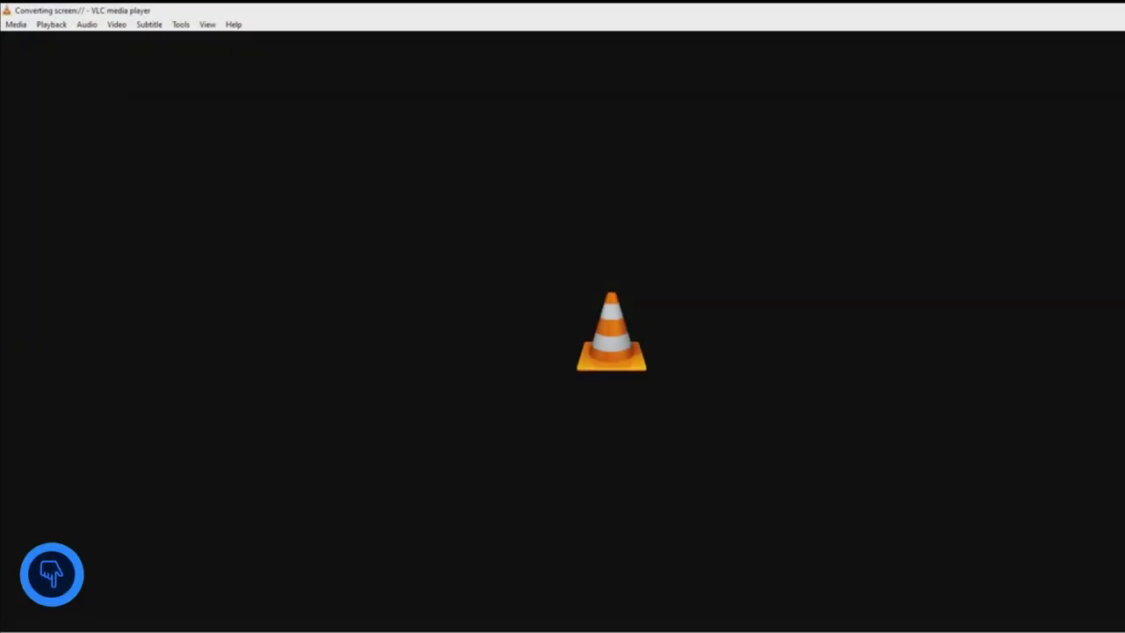
# Switch to VLC media player and add the PZ_SEA_Announcement_EN_ESRB_4K video as the source for a Convert / Save job.
pyautogui.click(16, 24)
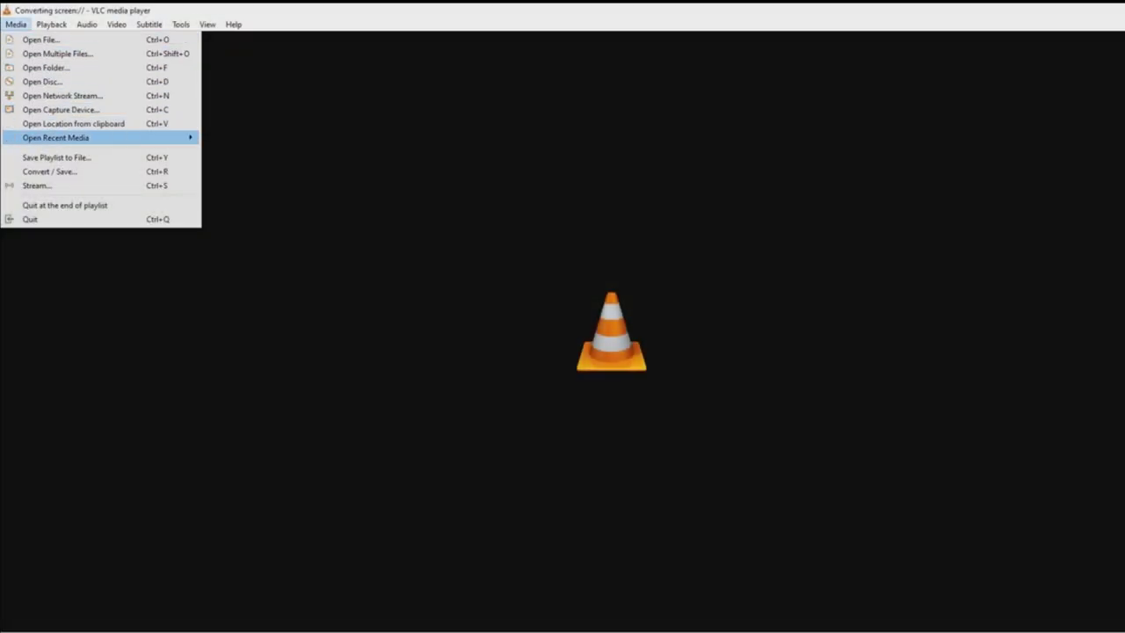
pyautogui.click(51, 171)
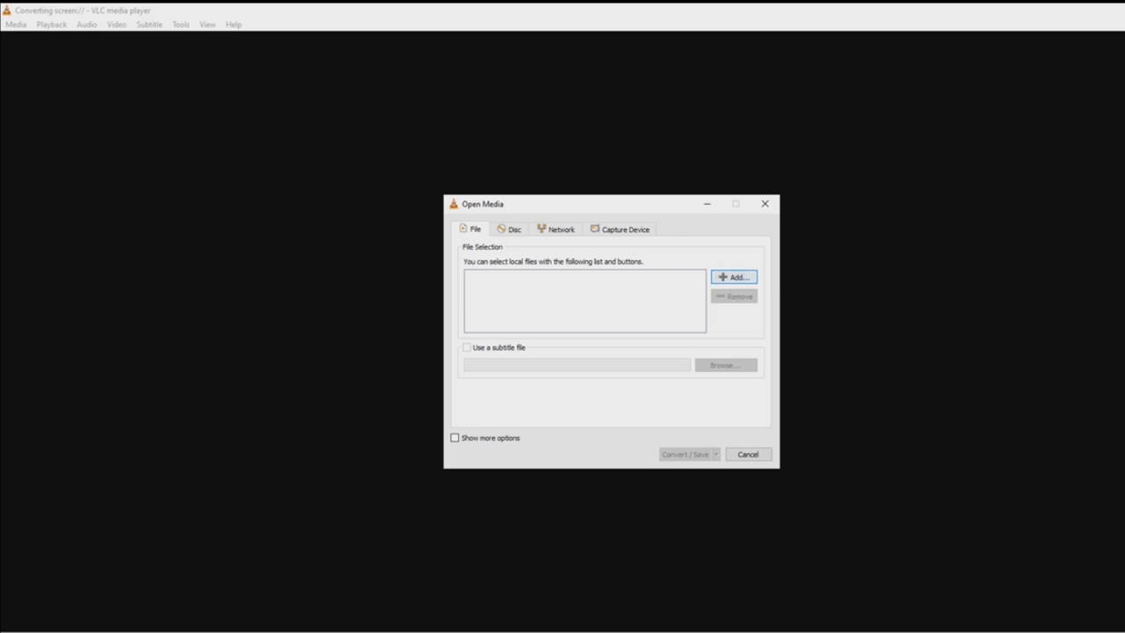
pyautogui.click(733, 277)
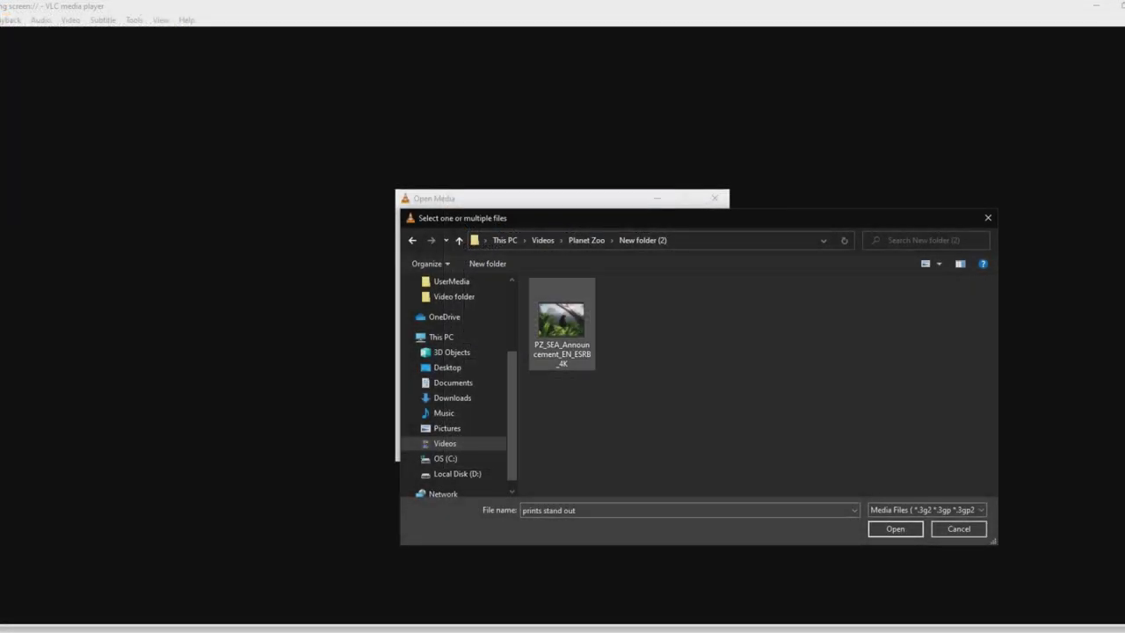
pyautogui.click(561, 359)
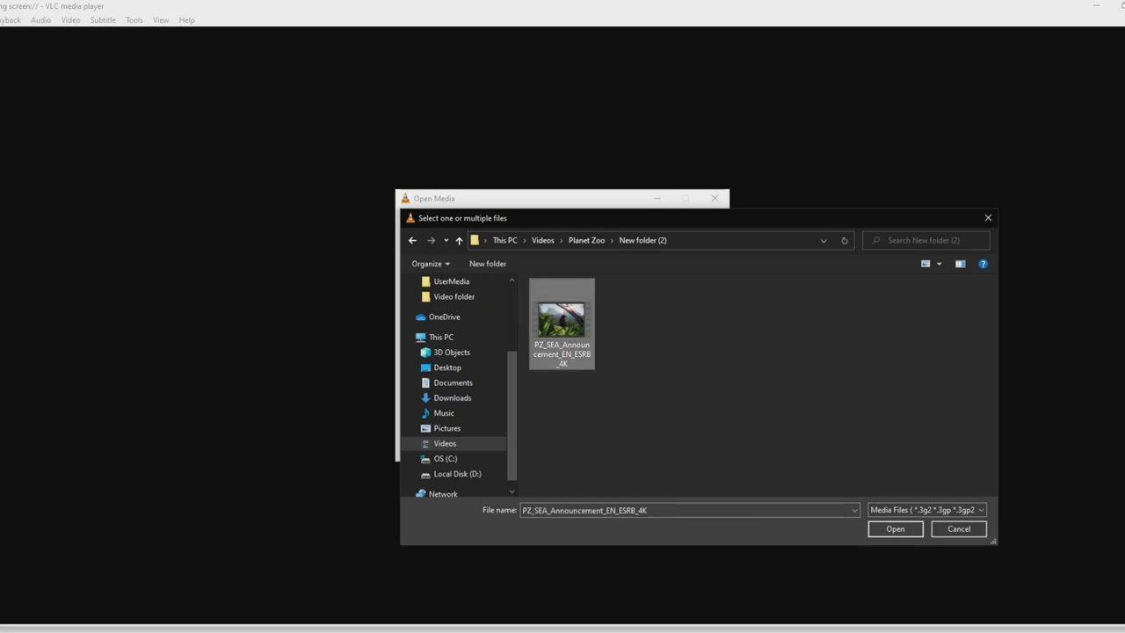
pyautogui.press('Return')
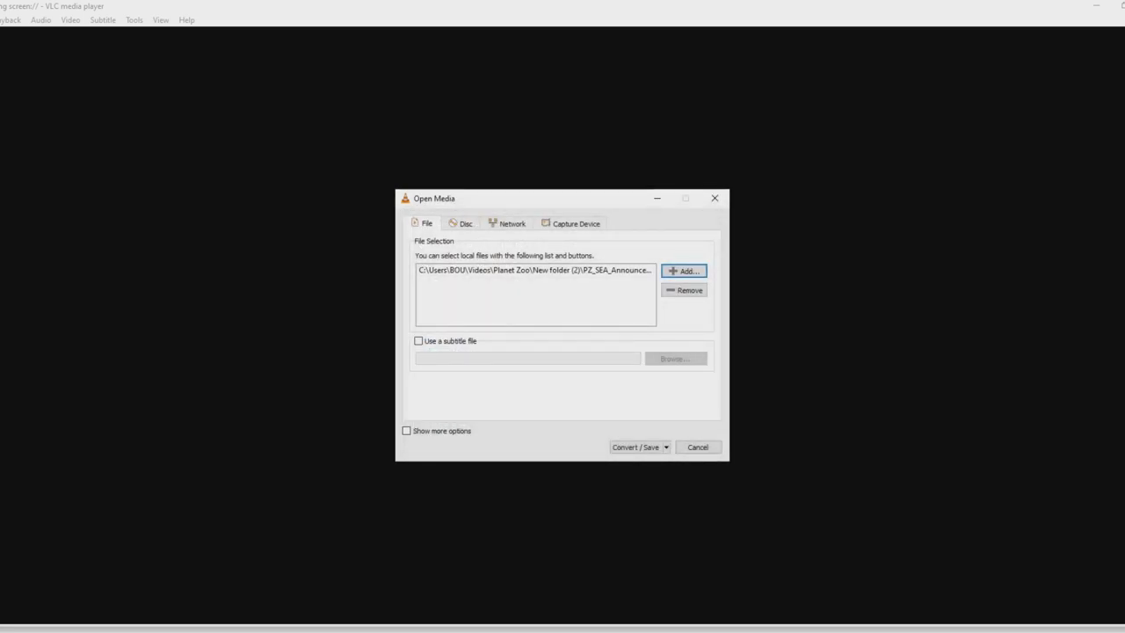
# Proceed to the conversion settings and choose the Video - VP80 + Vorbis (Webm) profile.
pyautogui.click(639, 447)
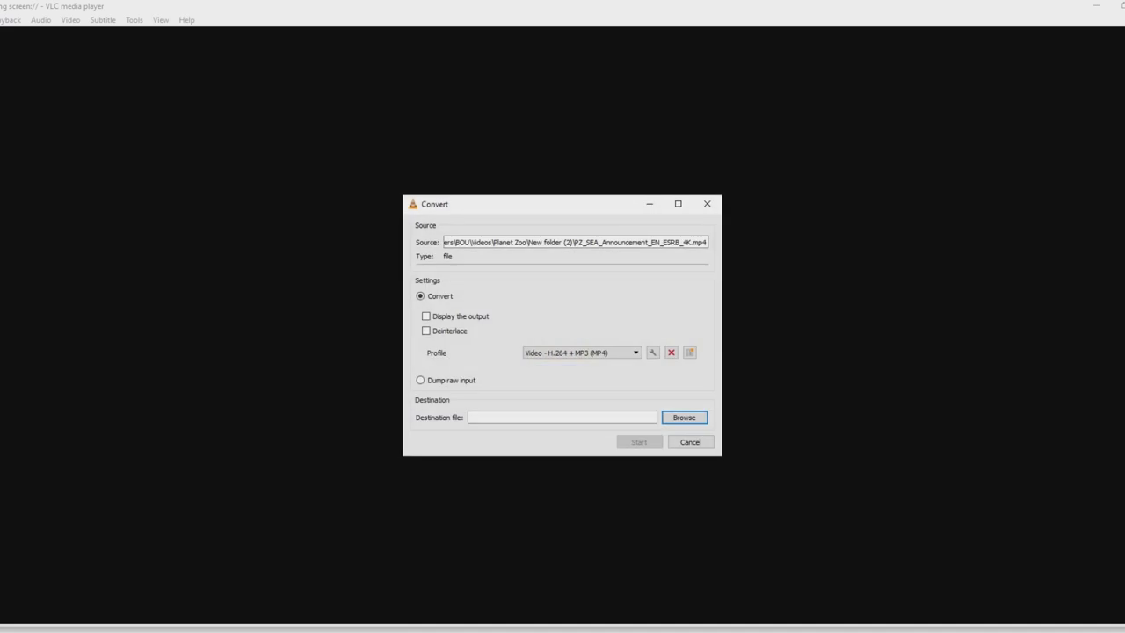
pyautogui.click(581, 353)
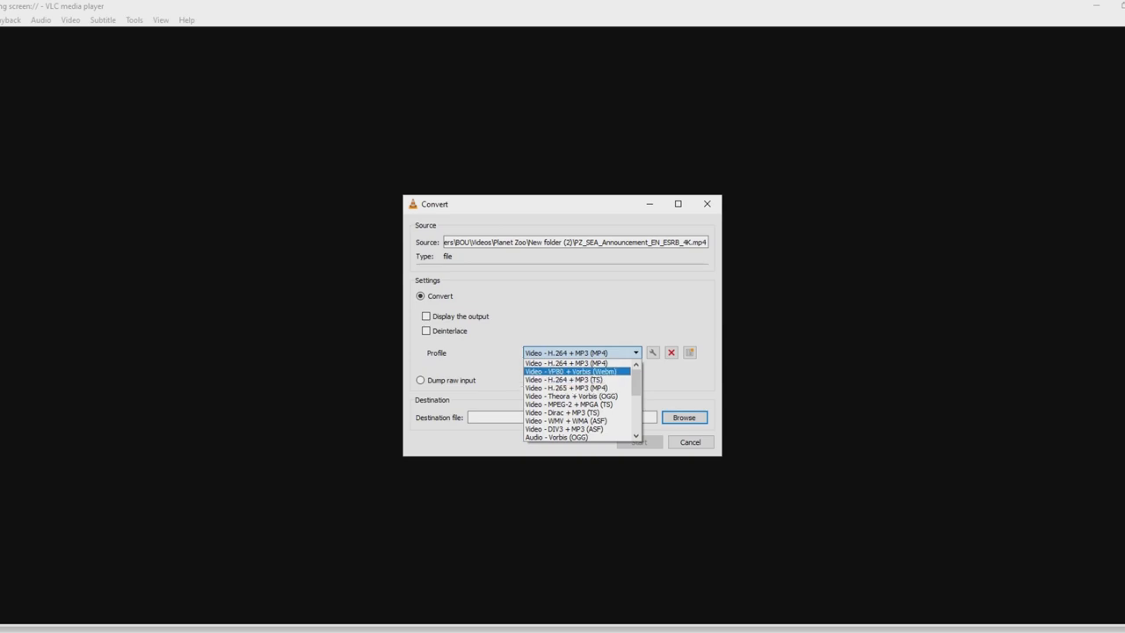
pyautogui.click(570, 371)
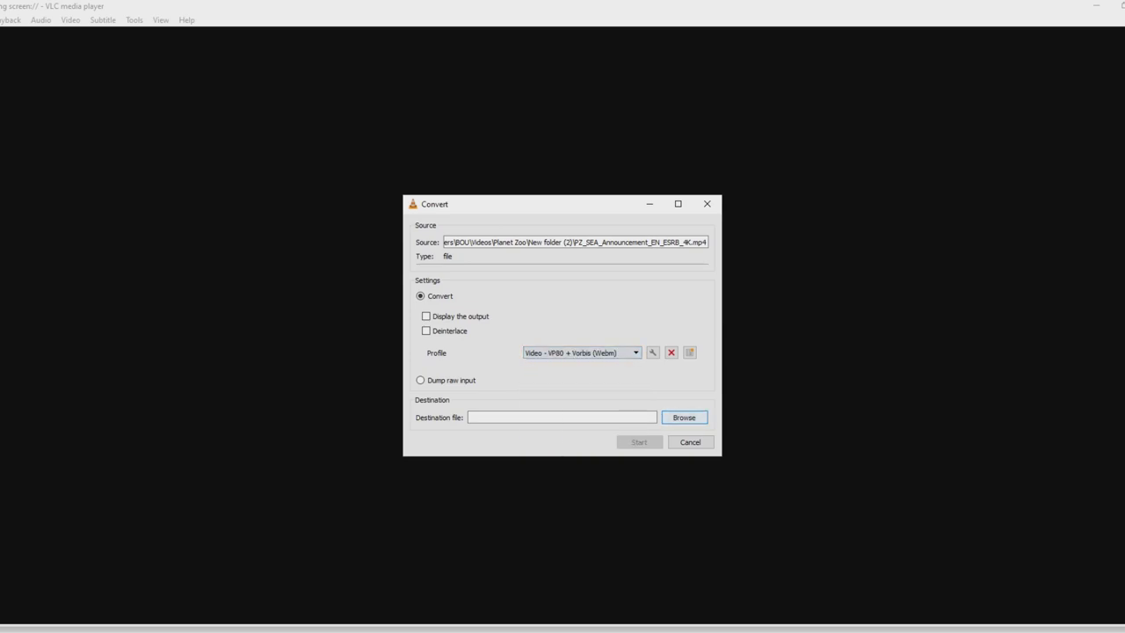
# Set the destination to SEA pack.webm in Documents\Frontier Developments\Planet Zoo\UserMedia and start the conversion.
pyautogui.click(684, 418)
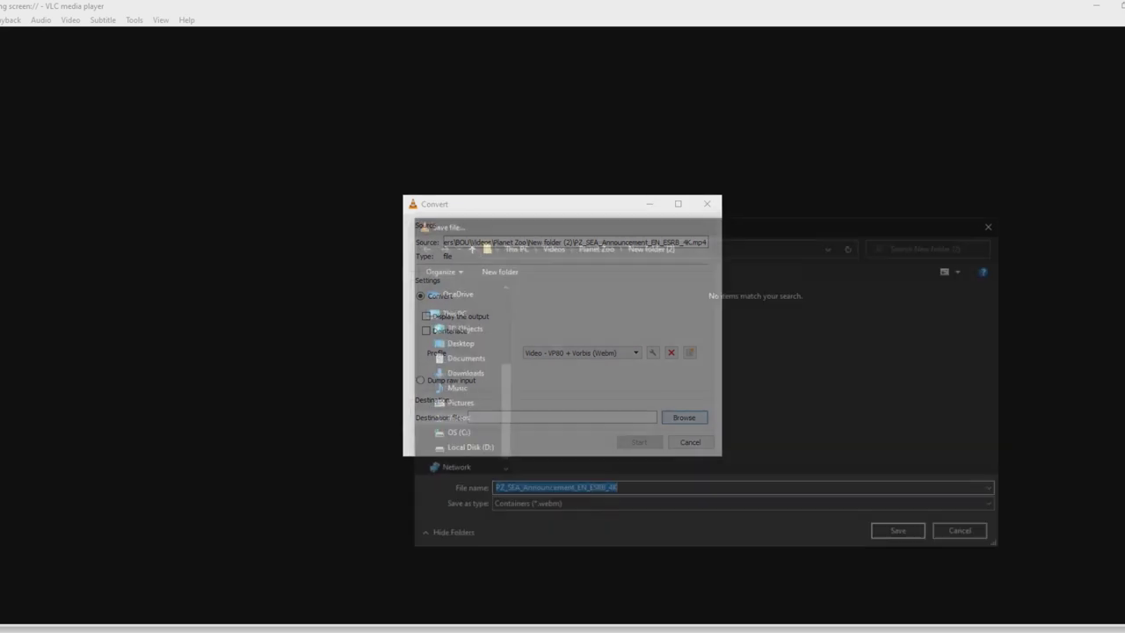
pyautogui.click(461, 358)
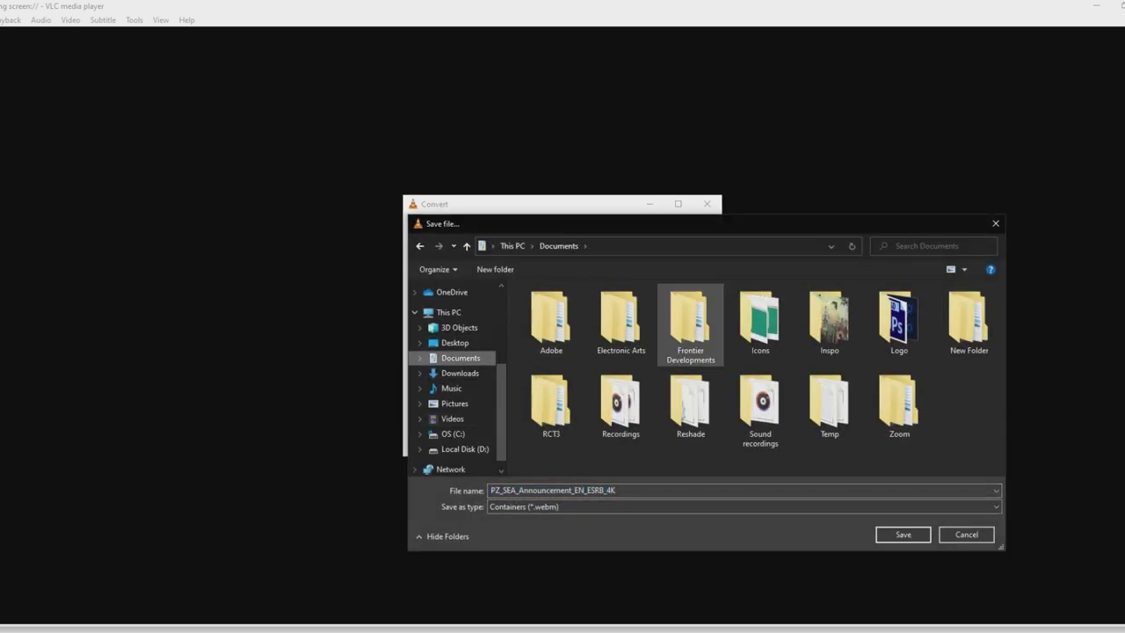
pyautogui.doubleClick(691, 321)
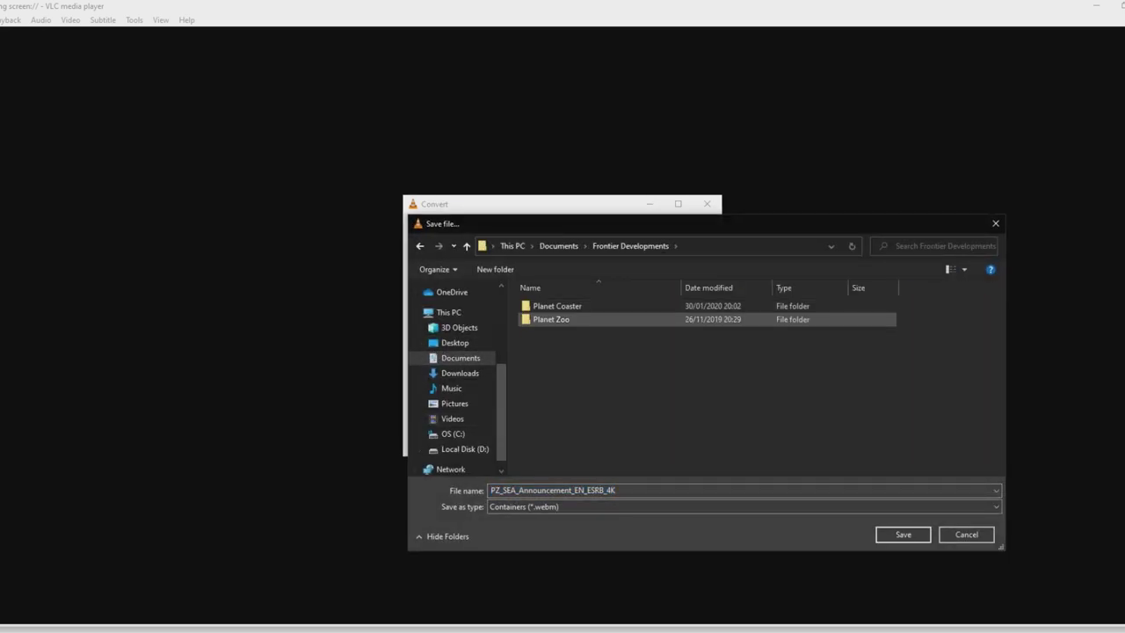
pyautogui.doubleClick(691, 319)
pyautogui.doubleClick(704, 306)
pyautogui.write('S')
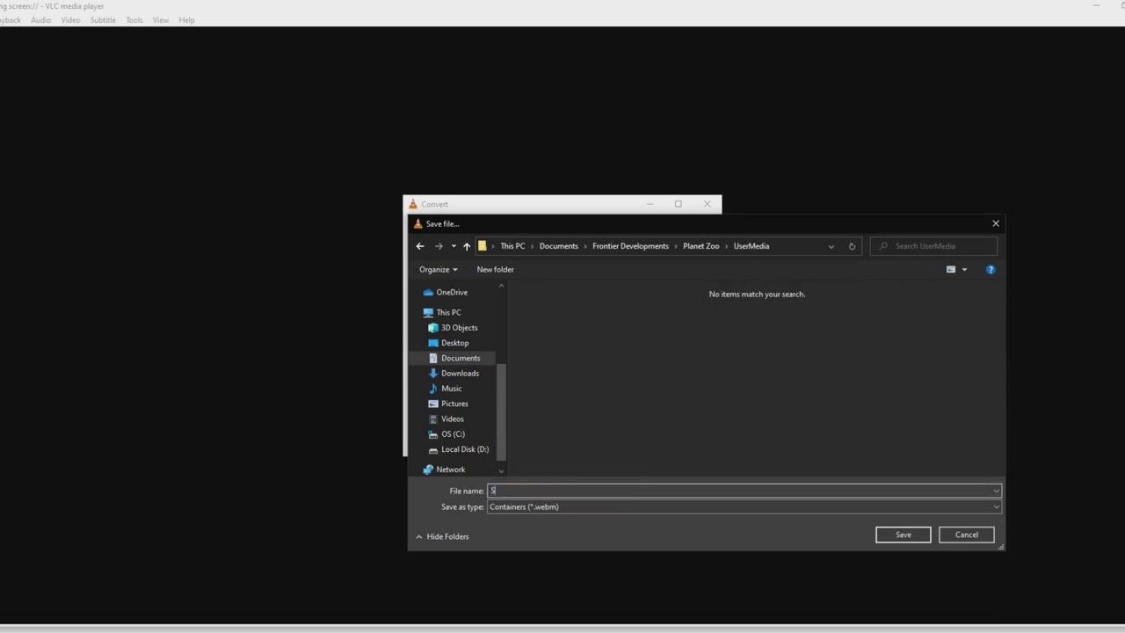
pyautogui.write('EA pack')
pyautogui.press('Return')
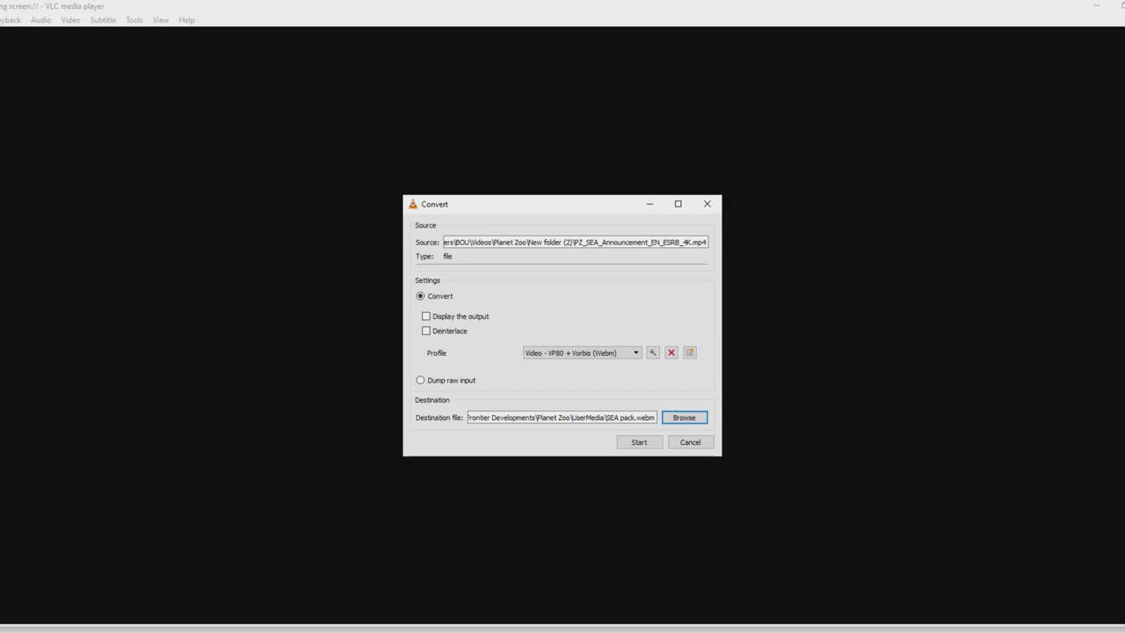
pyautogui.click(639, 442)
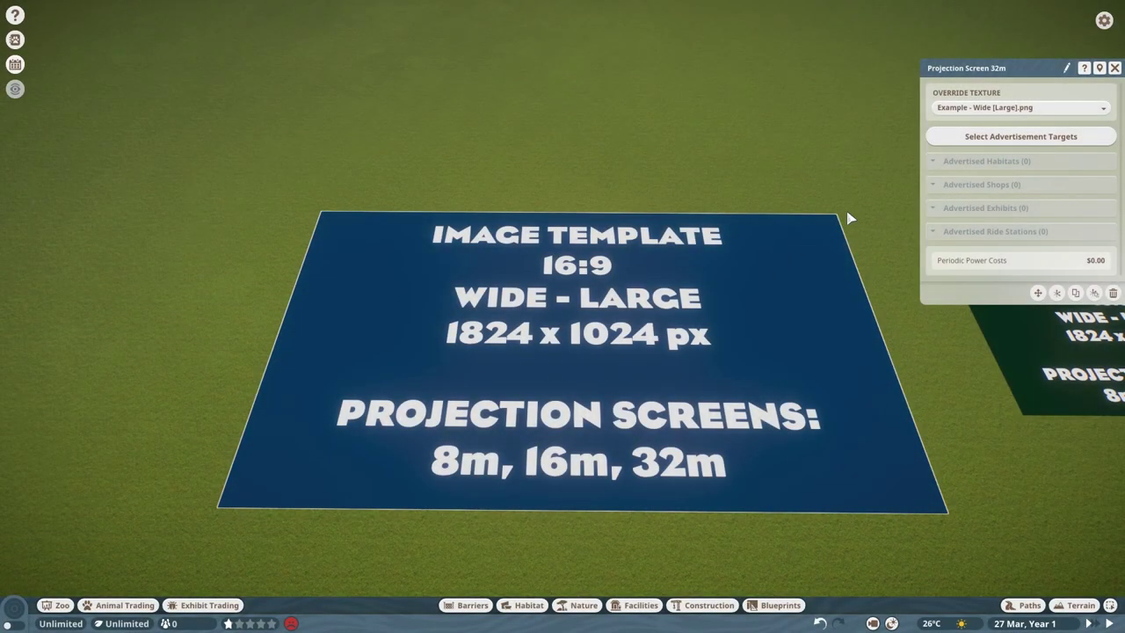
# Switch to Planet Zoo, look through the custom media available for the Projection Screen 32m's override texture, and accept the dialog.
pyautogui.click(939, 106)
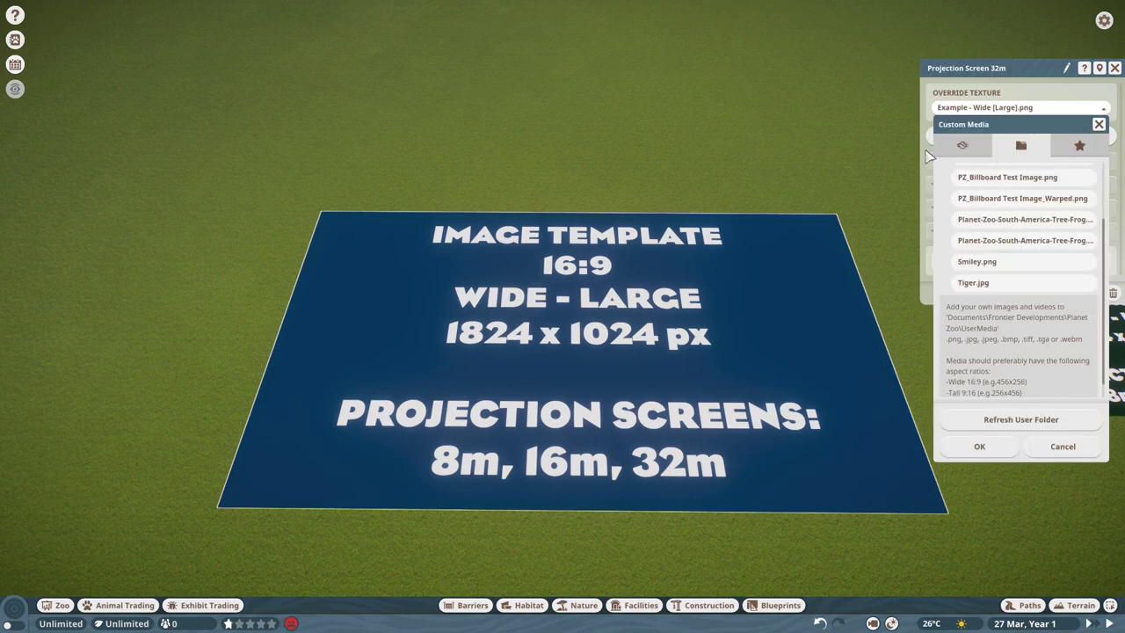
pyautogui.scroll(3, 1020, 239)
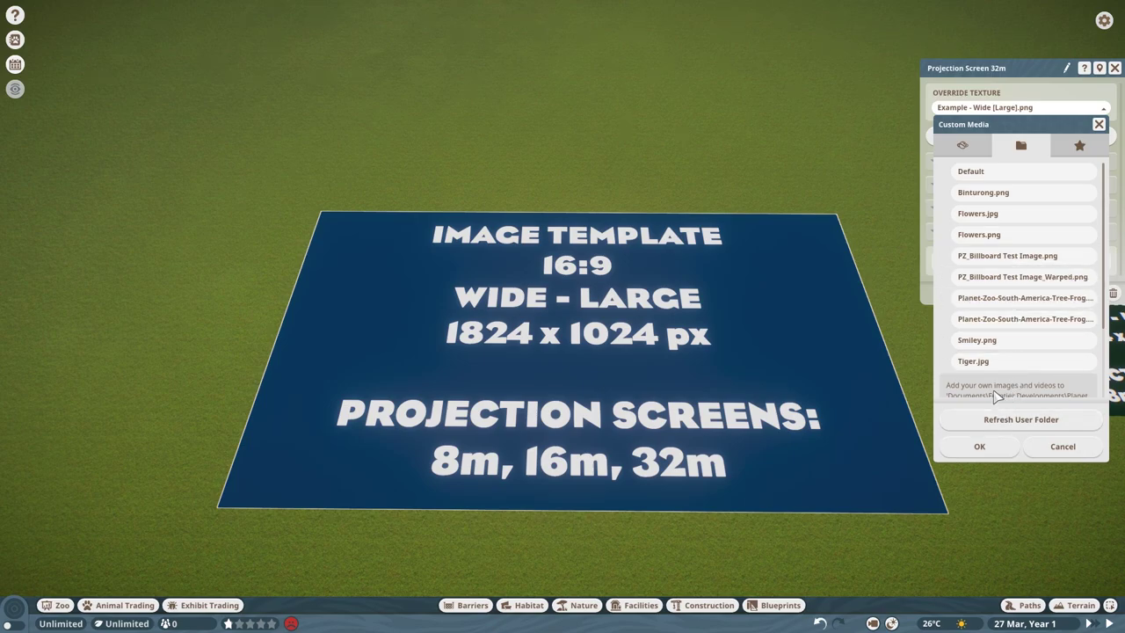
pyautogui.click(977, 449)
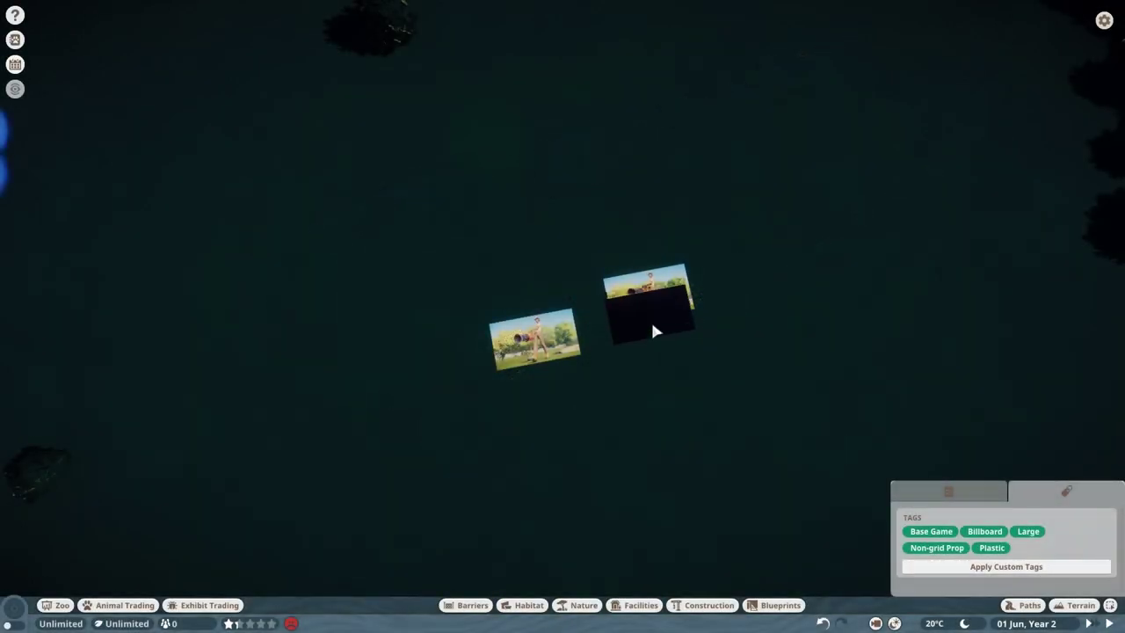
# Duplicate the Projection Screen 32m Lit showing Keeper.png, place the copy beside the other two screens, and stop placing further copies.
pyautogui.rightClick(652, 301)
pyautogui.click(651, 297)
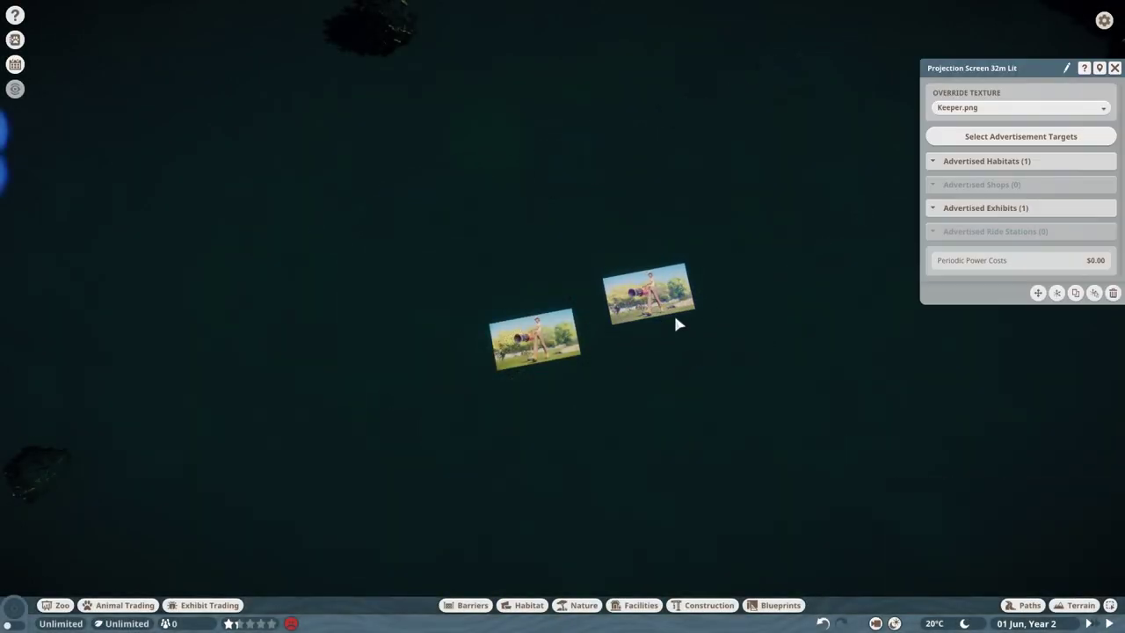
pyautogui.click(1080, 295)
pyautogui.click(432, 348)
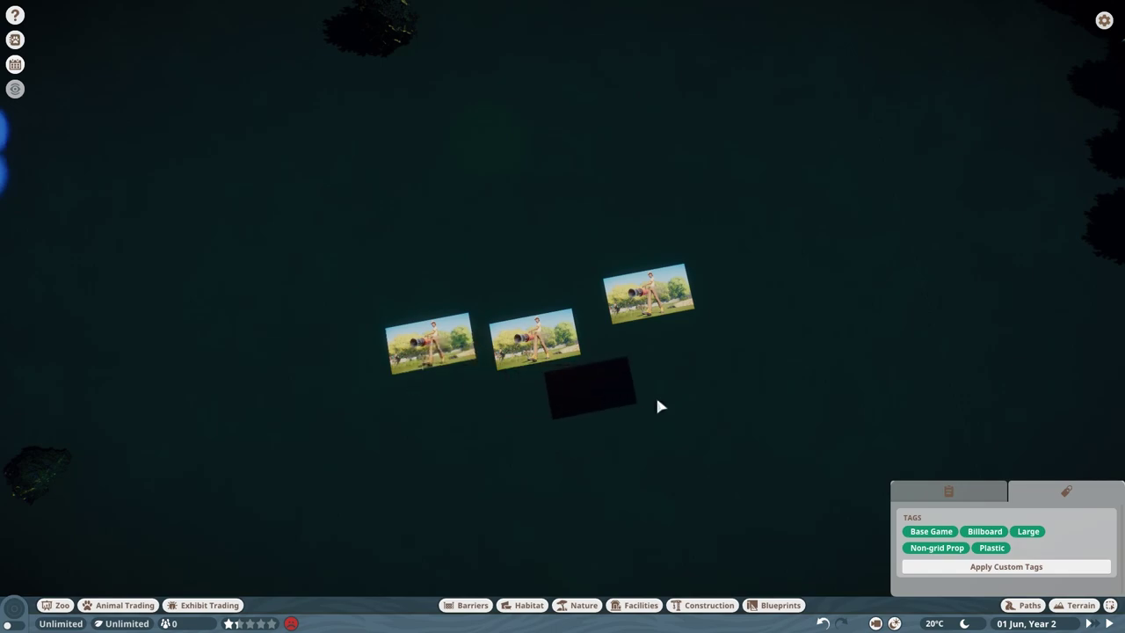
pyautogui.rightClick(655, 395)
# Multi-select all three Keeper.png projection screens with a selection box around them.
pyautogui.click(1111, 605)
pyautogui.click(1113, 606)
pyautogui.moveTo(730, 394); pyautogui.dragTo(404, 204)
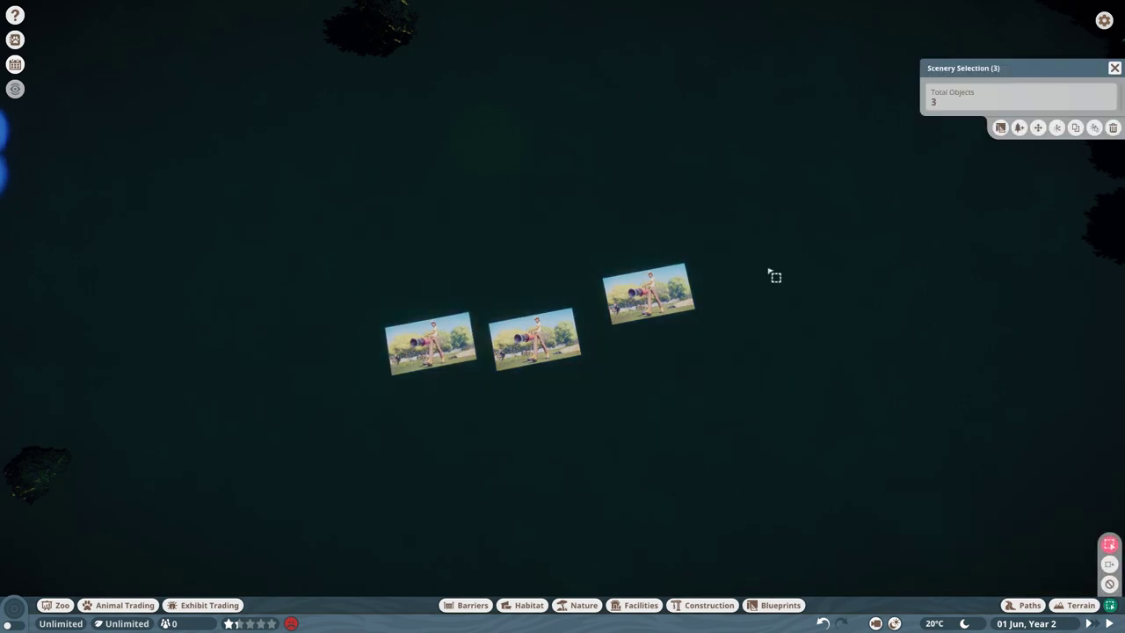